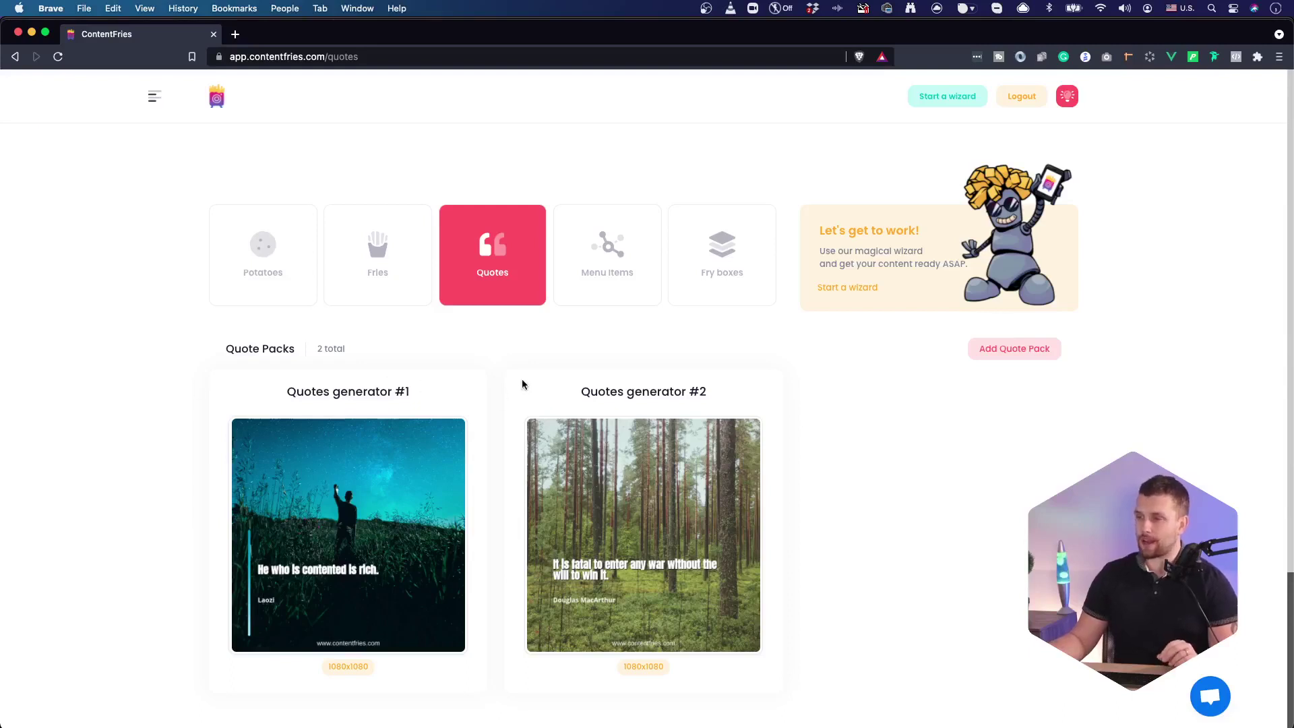
# Open the Quotes generator #1 pack from the list of quote packs
pyautogui.moveTo(620, 559)
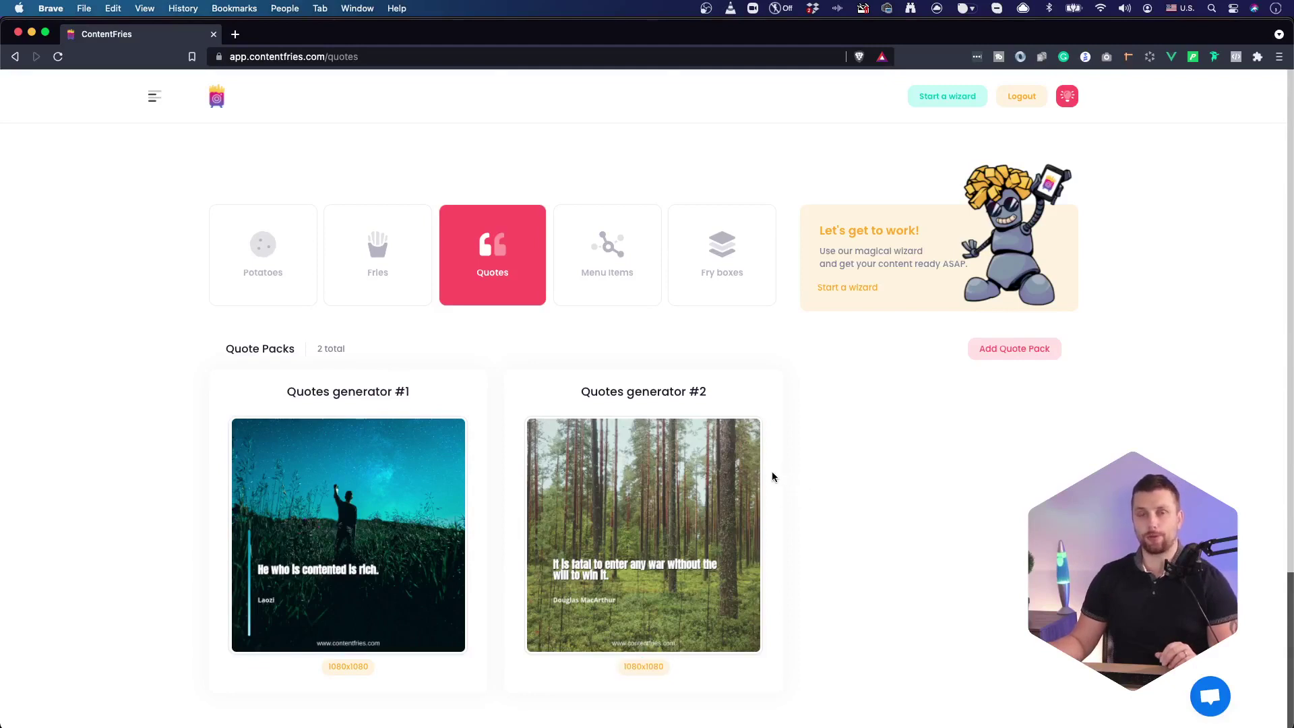
pyautogui.moveTo(721, 472)
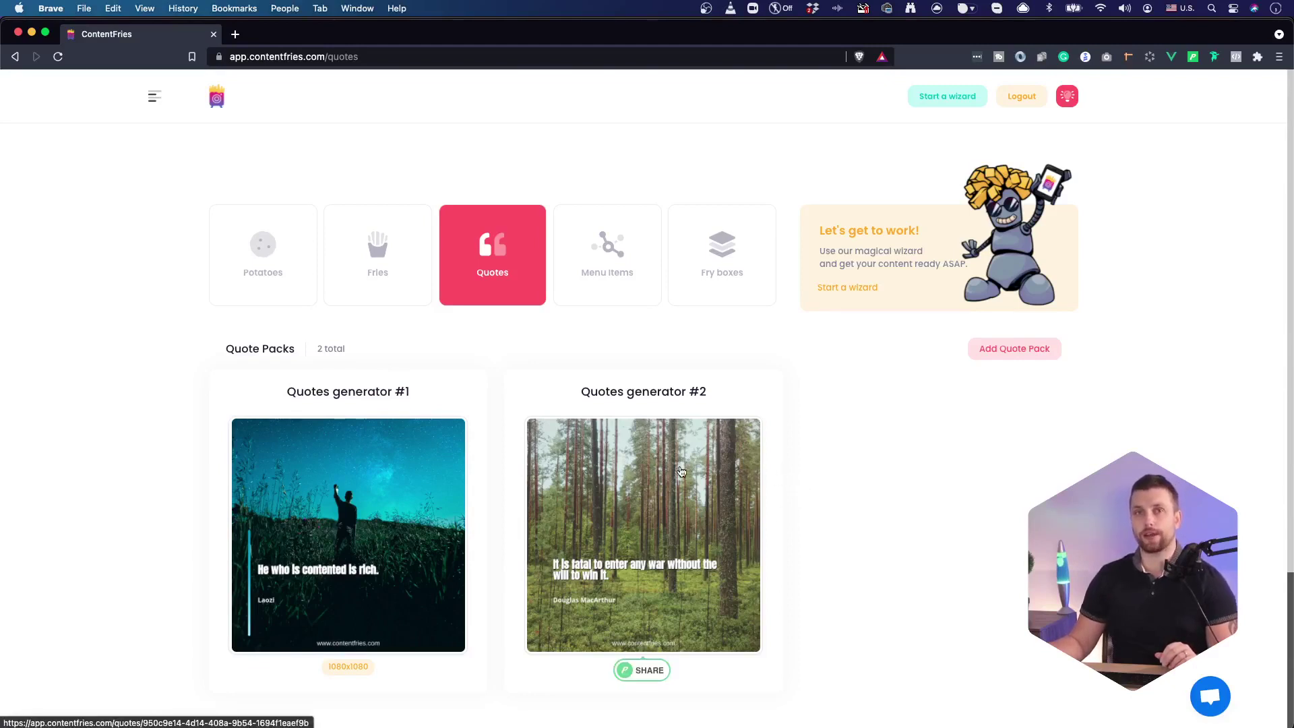
pyautogui.scroll(-3, 515, 526)
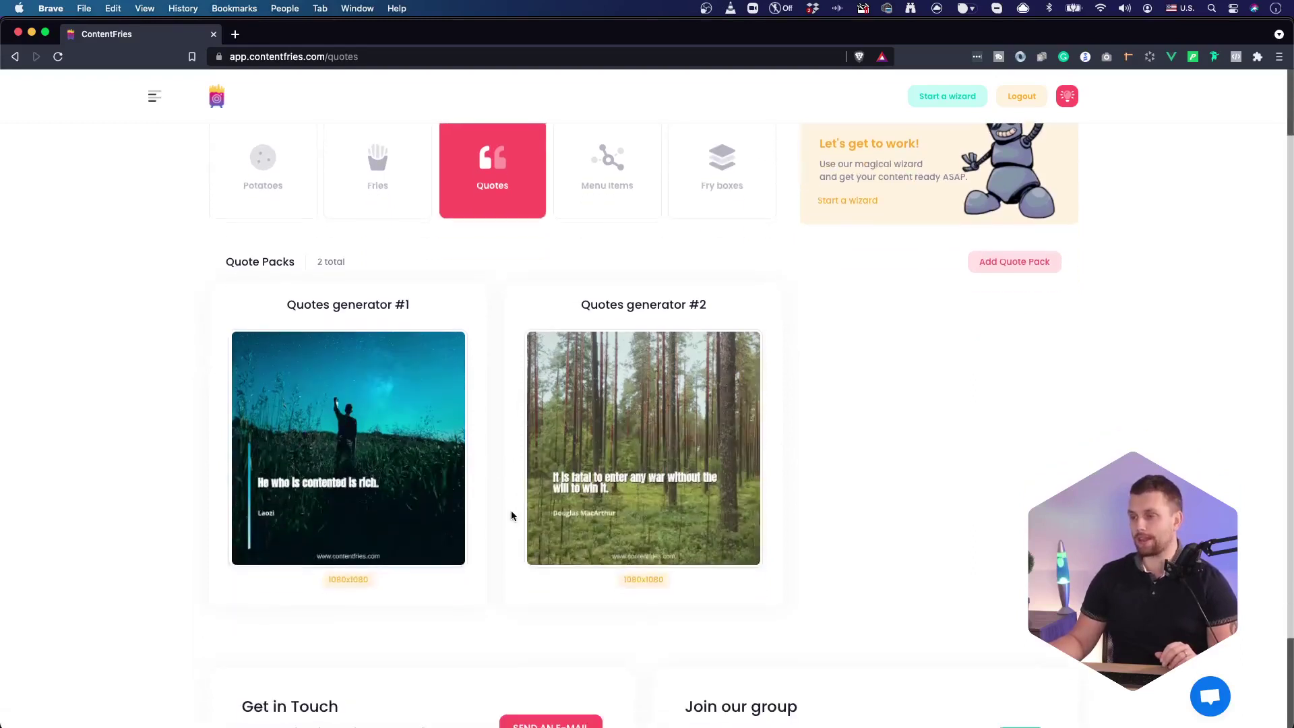
pyautogui.moveTo(384, 447)
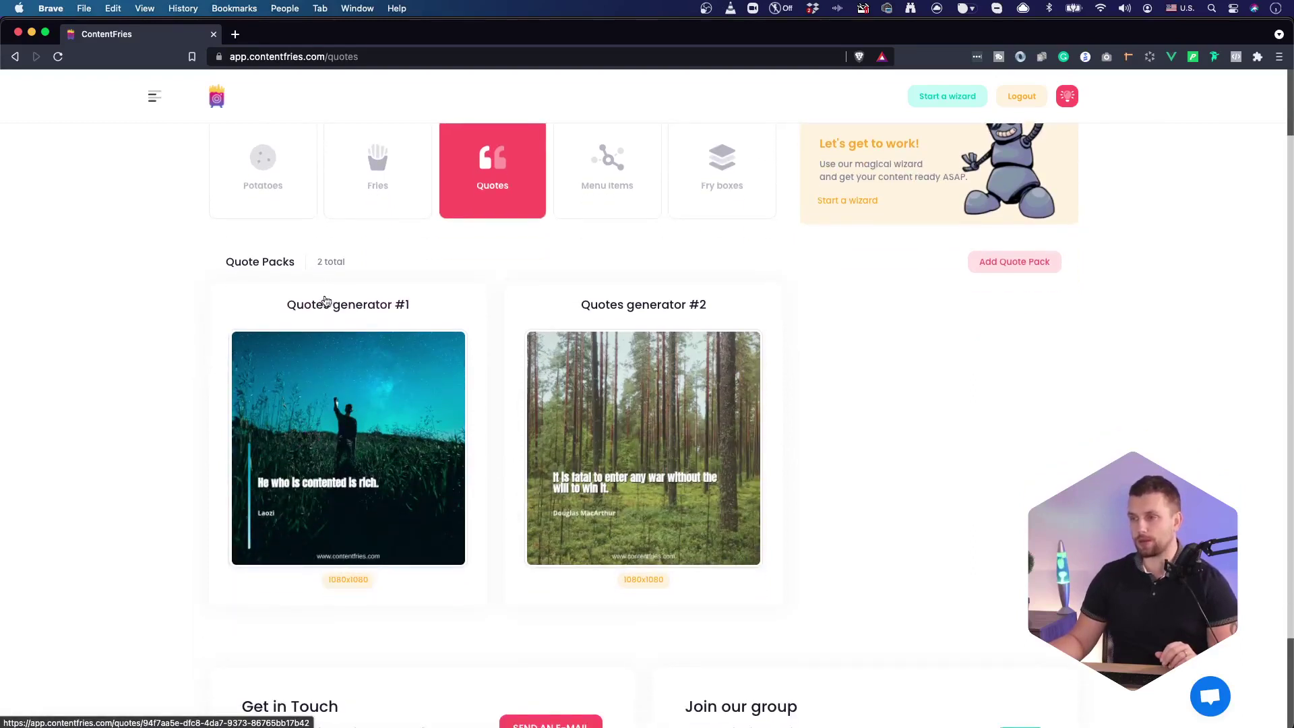
pyautogui.click(330, 448)
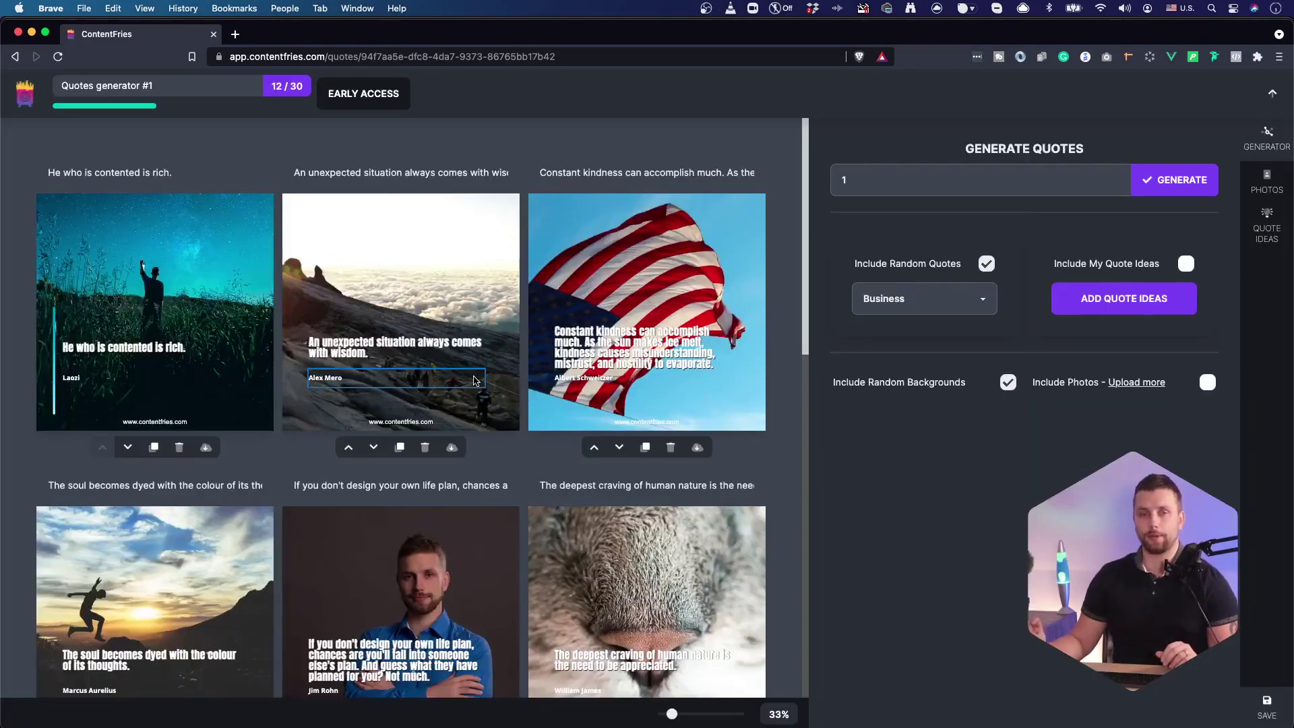
# Browse the available photos in the PHOTOS panel, then close it
pyautogui.click(1267, 182)
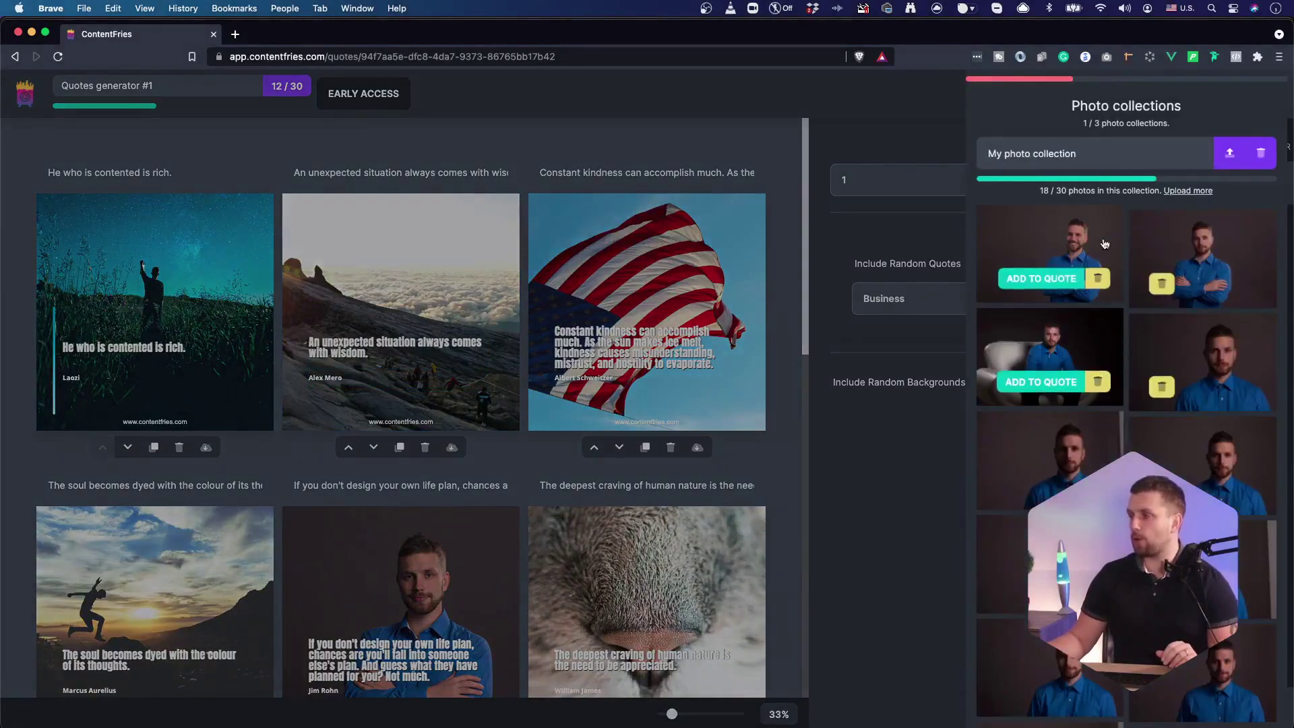
pyautogui.moveTo(1067, 476)
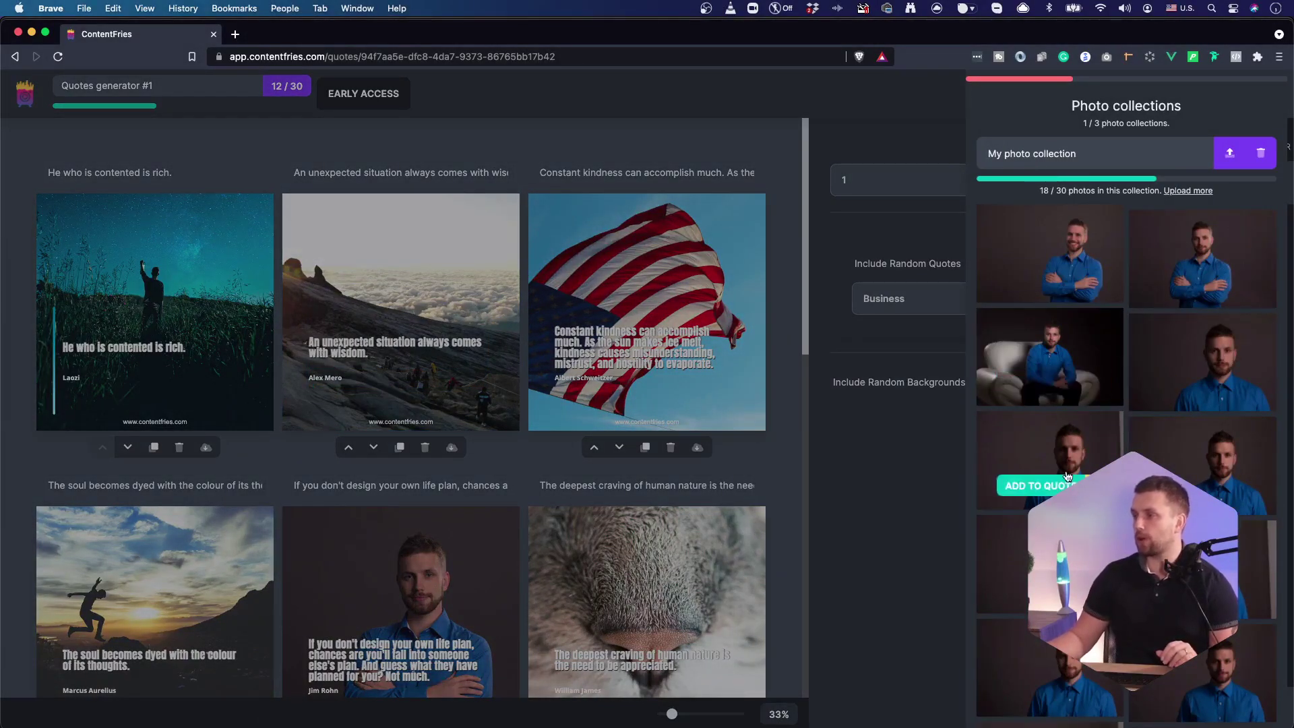
pyautogui.scroll(-2, 1068, 476)
pyautogui.scroll(2, 1099, 276)
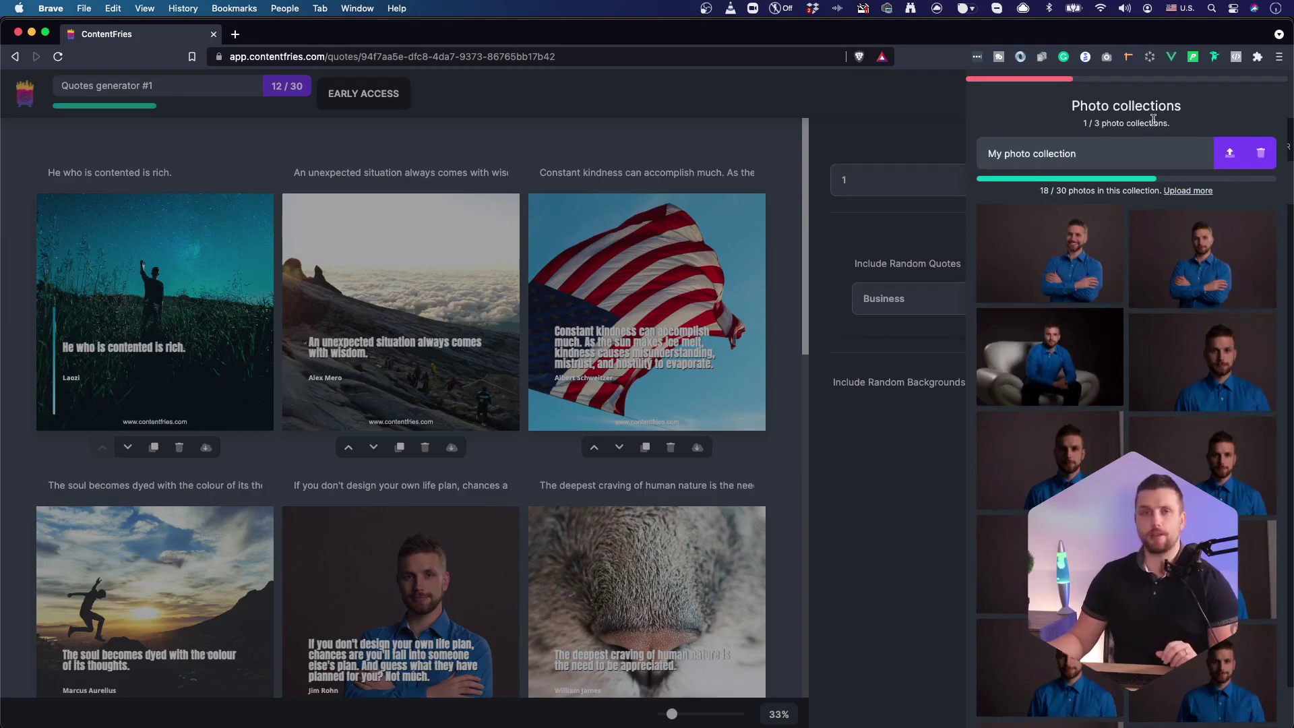
pyautogui.click(876, 132)
# Bring up the saved quote ideas, start a new idea, then close the list
pyautogui.click(1090, 131)
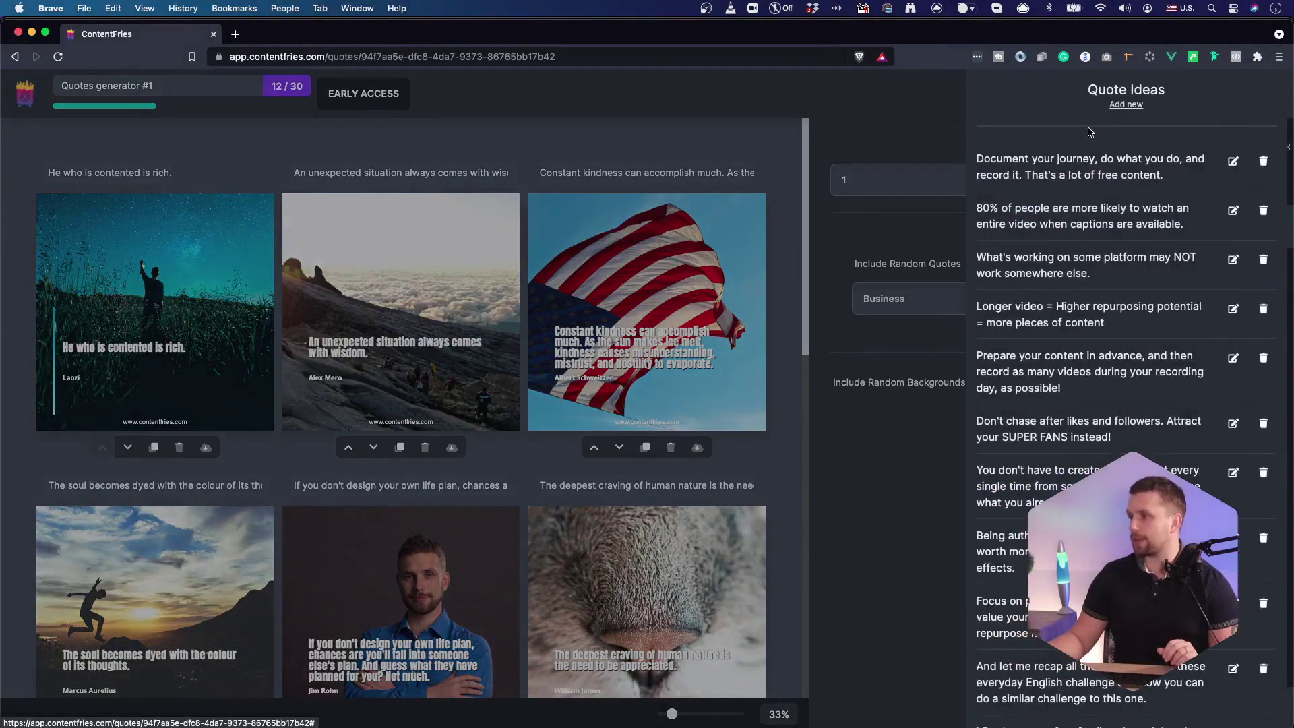
pyautogui.click(1124, 106)
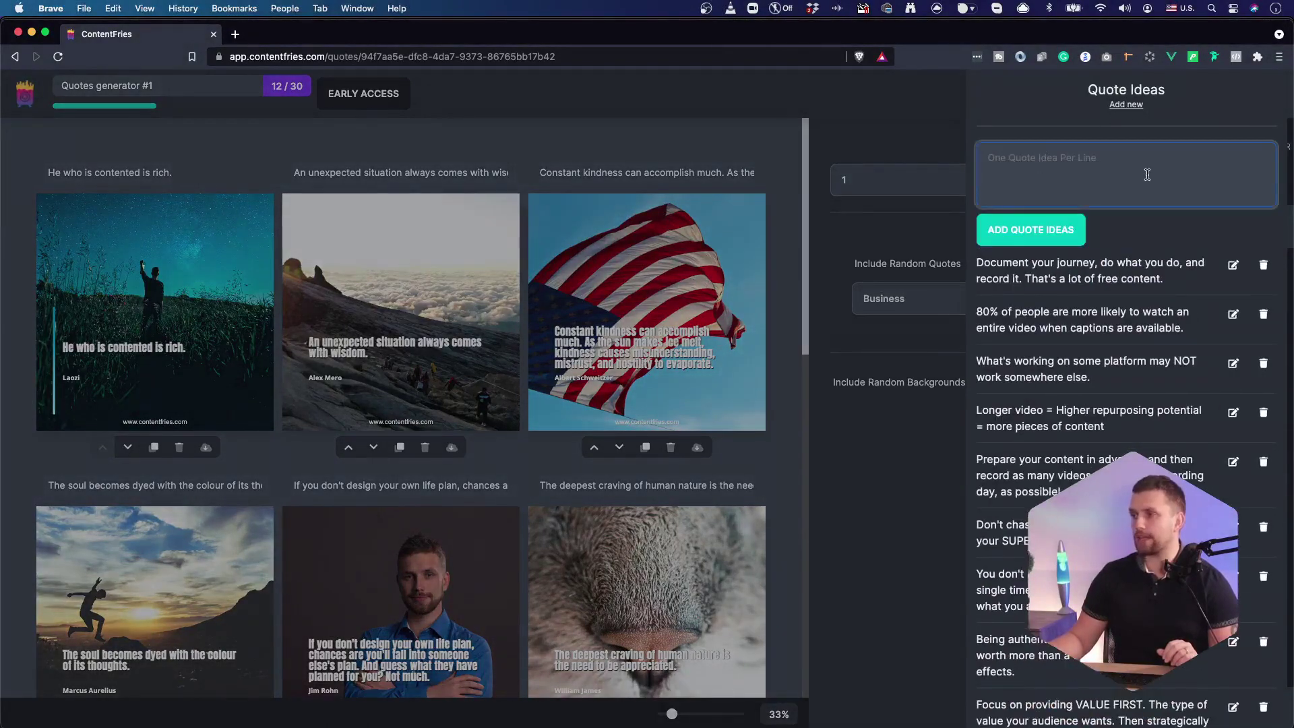
pyautogui.click(609, 254)
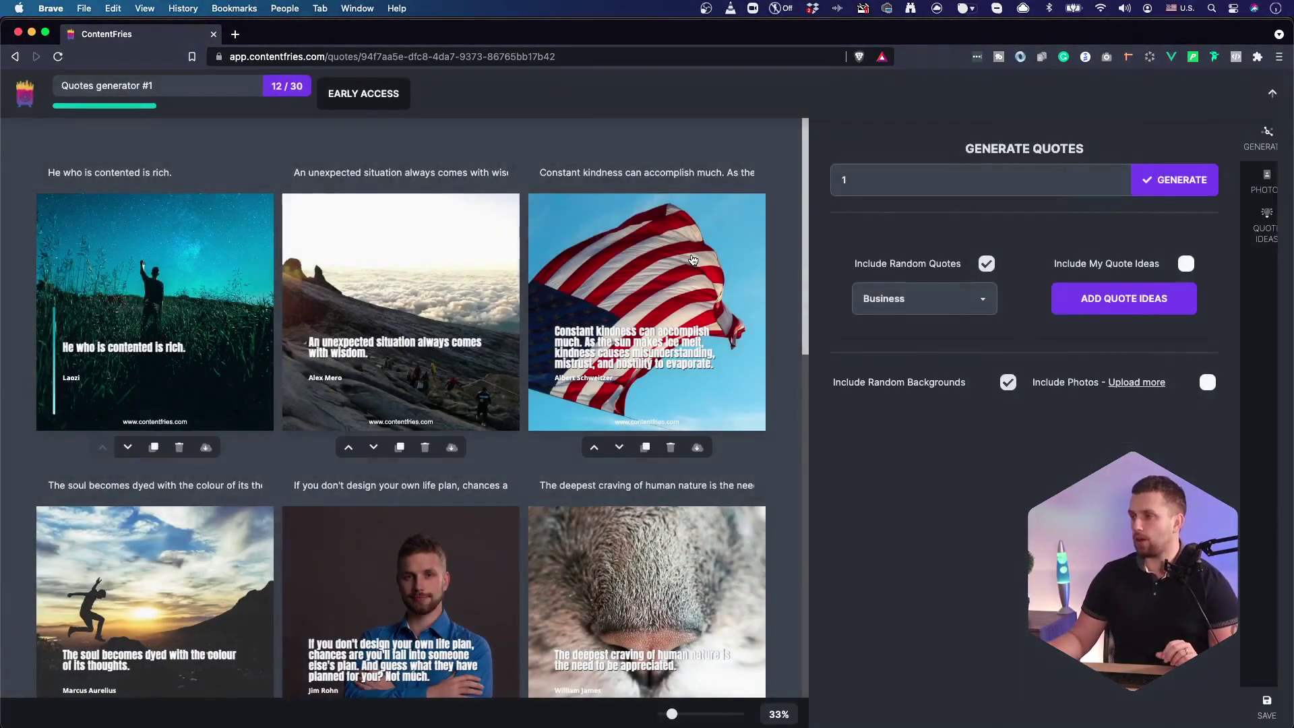
# In a new tab, open cf-intro.mp4 and store 'So let me just jump right into it.' as a quote idea
pyautogui.click(236, 34)
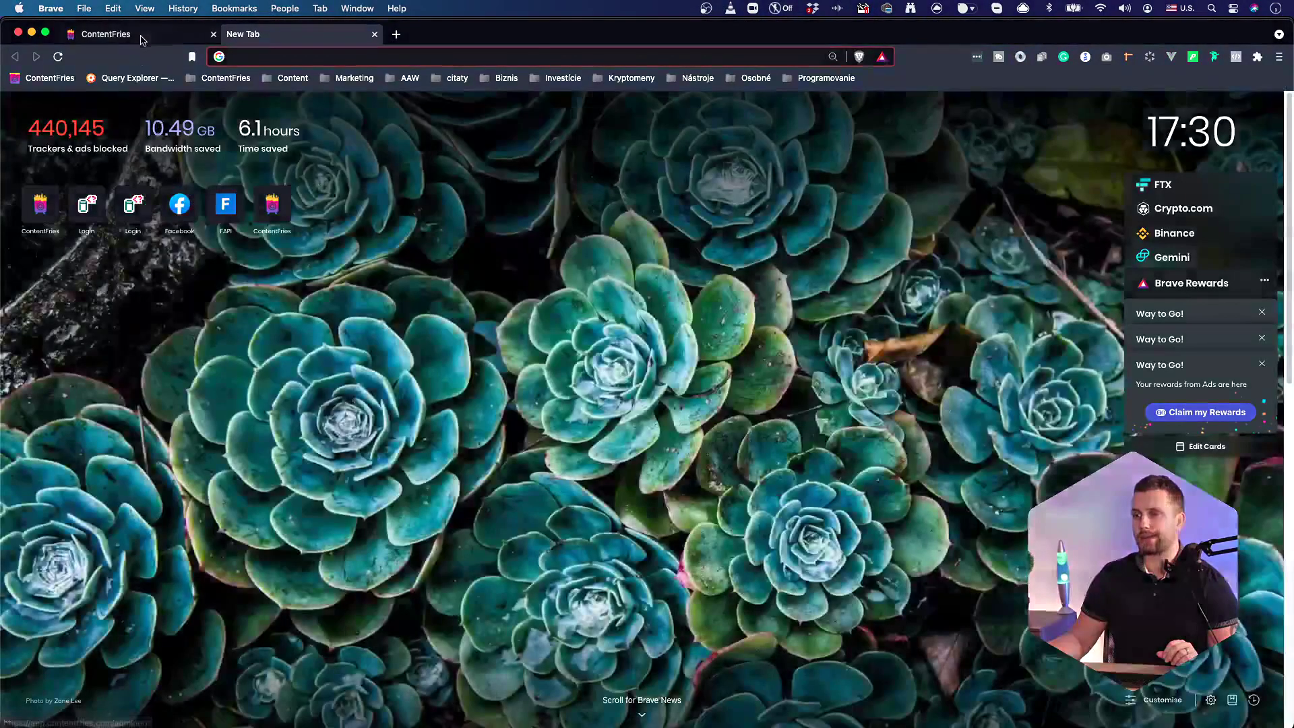
pyautogui.click(135, 34)
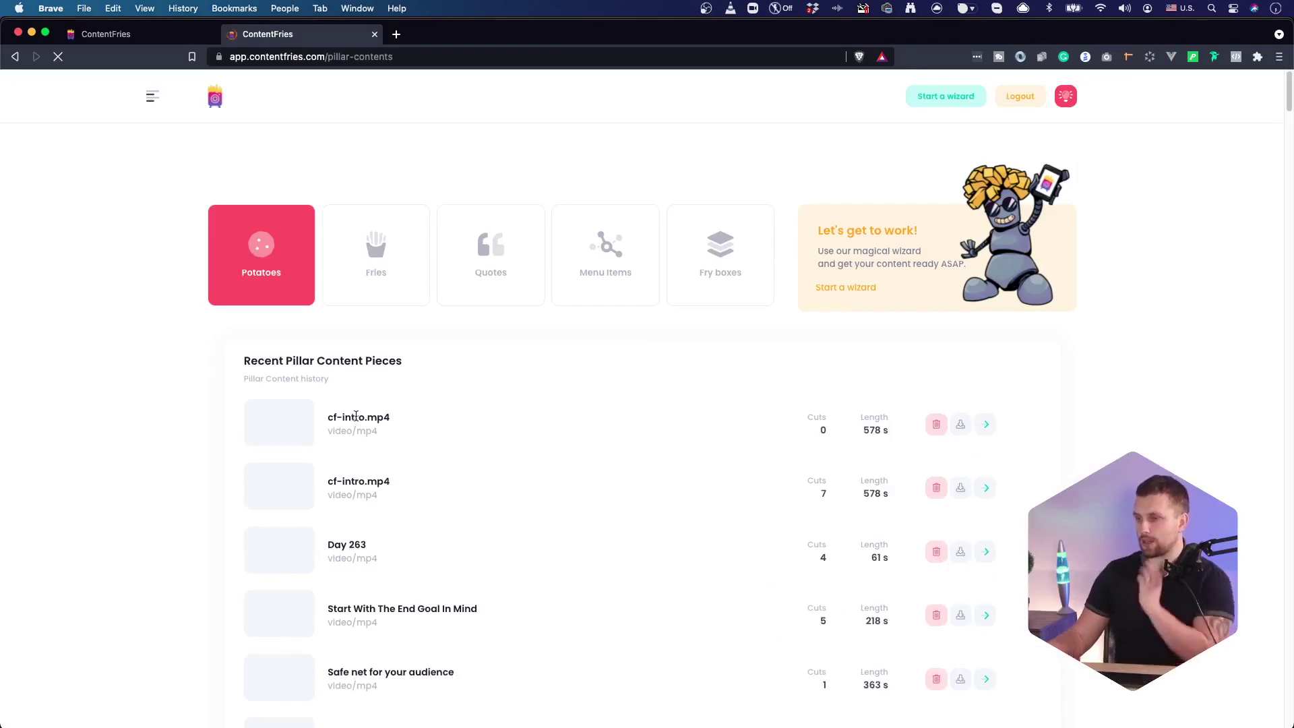
pyautogui.click(364, 419)
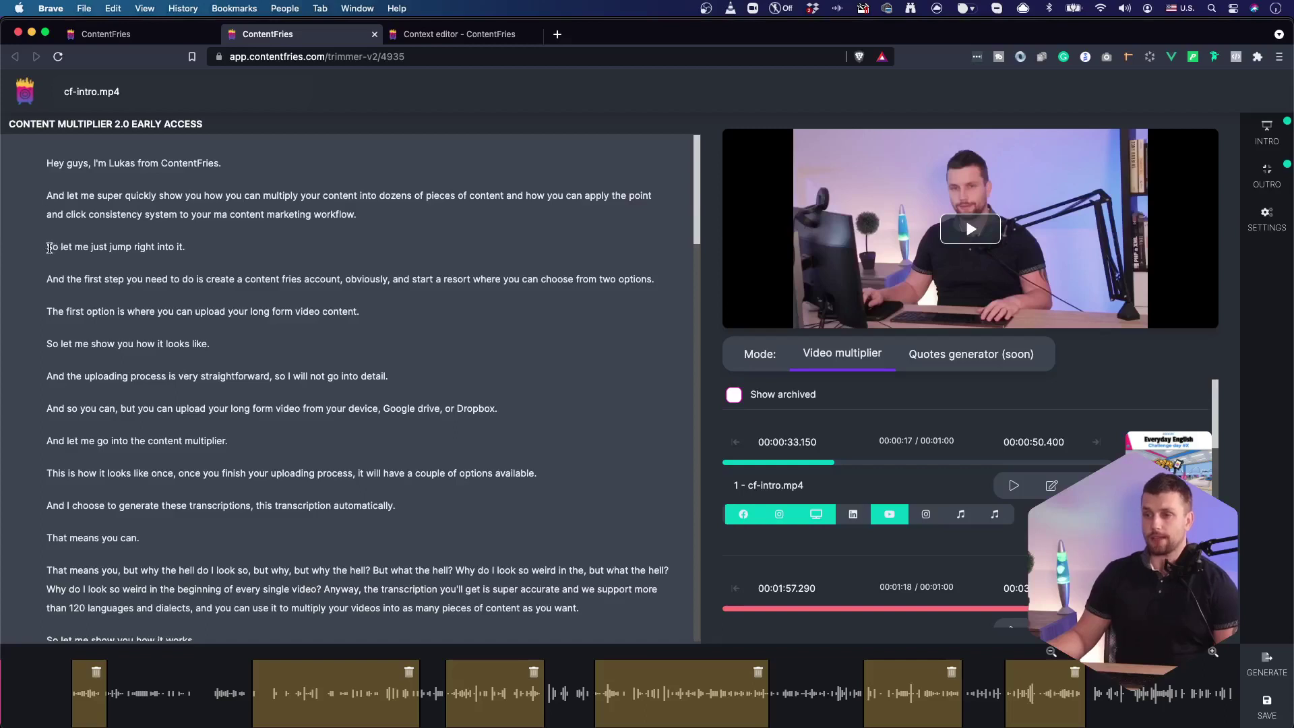
pyautogui.moveTo(47, 247); pyautogui.dragTo(202, 244)
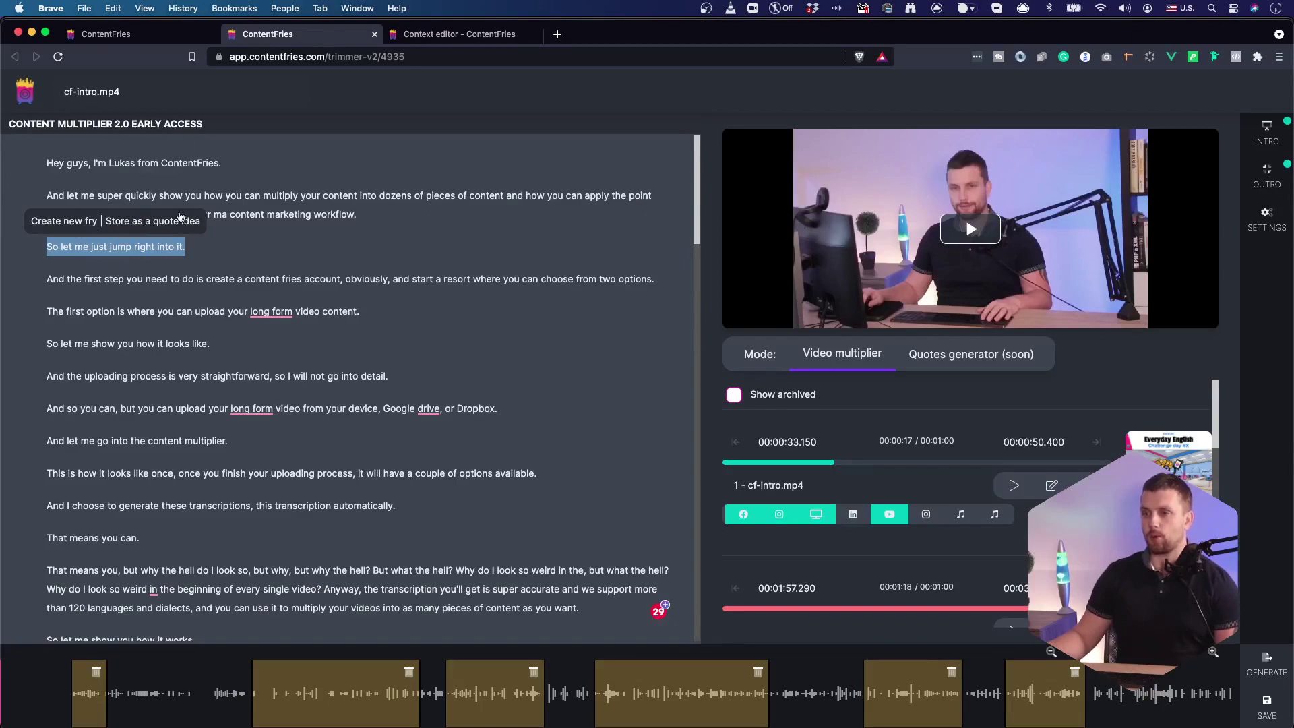
pyautogui.click(179, 217)
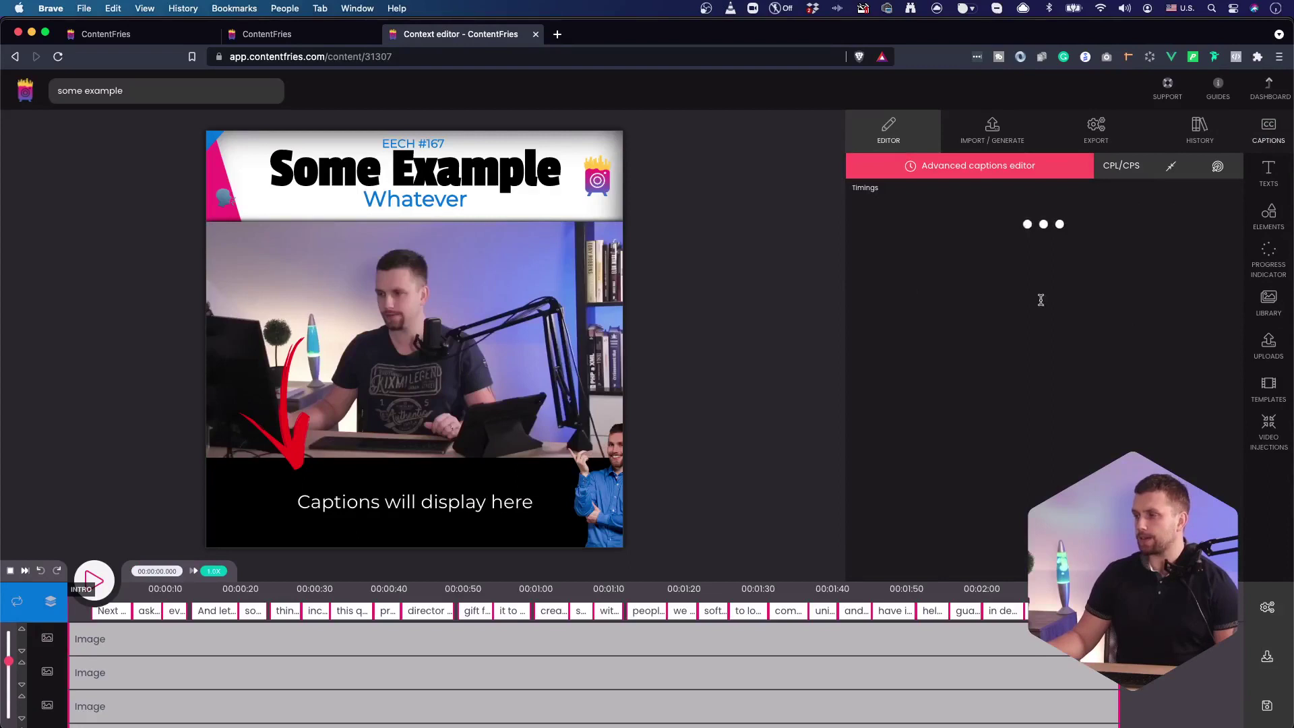
# Add the captions from 'something that I truly believe' to 'increase your conversions' to quote ideas, then return to the generator
pyautogui.scroll(-5, 1041, 290)
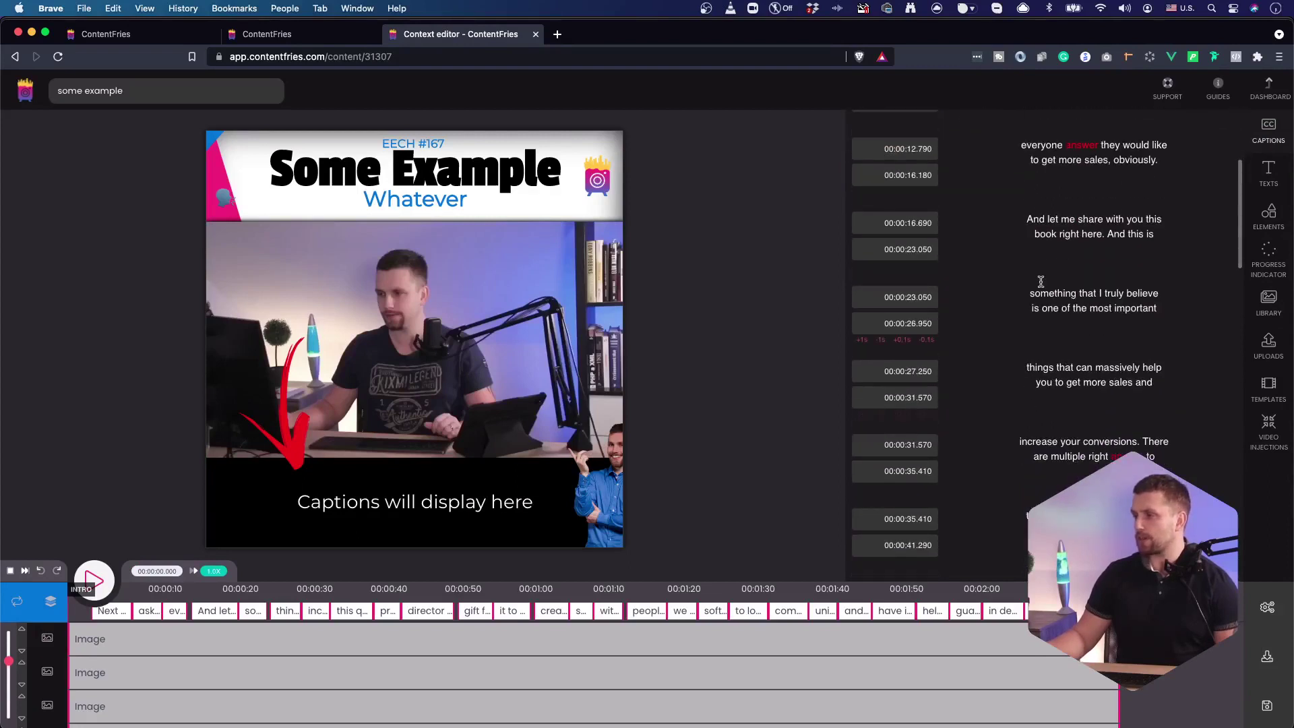
pyautogui.moveTo(1031, 291); pyautogui.dragTo(1144, 439)
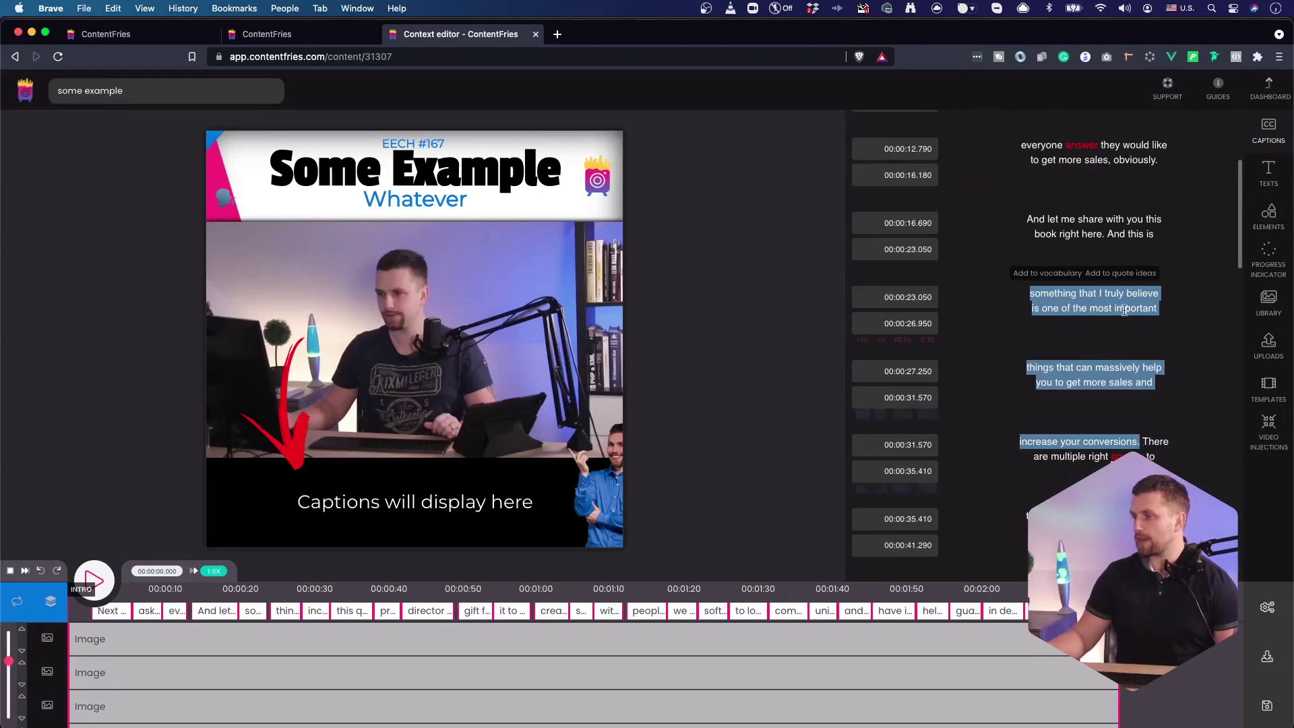
pyautogui.click(1113, 274)
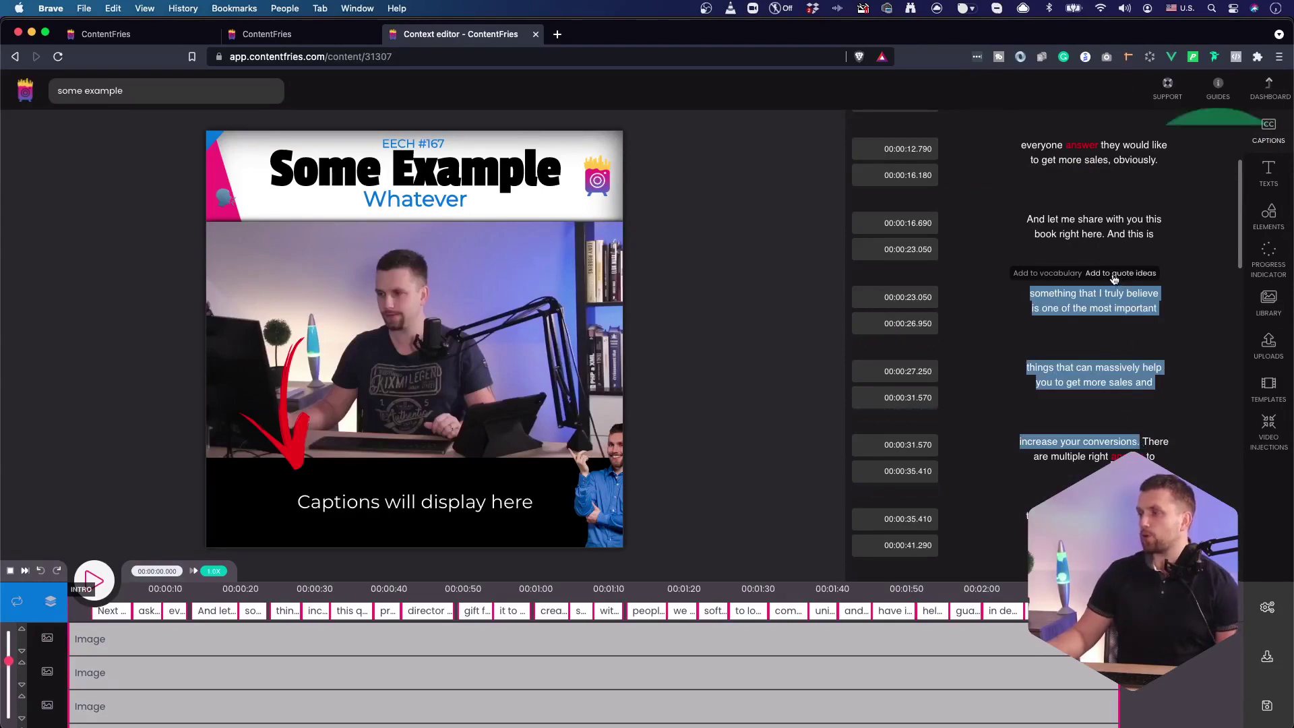
pyautogui.click(283, 36)
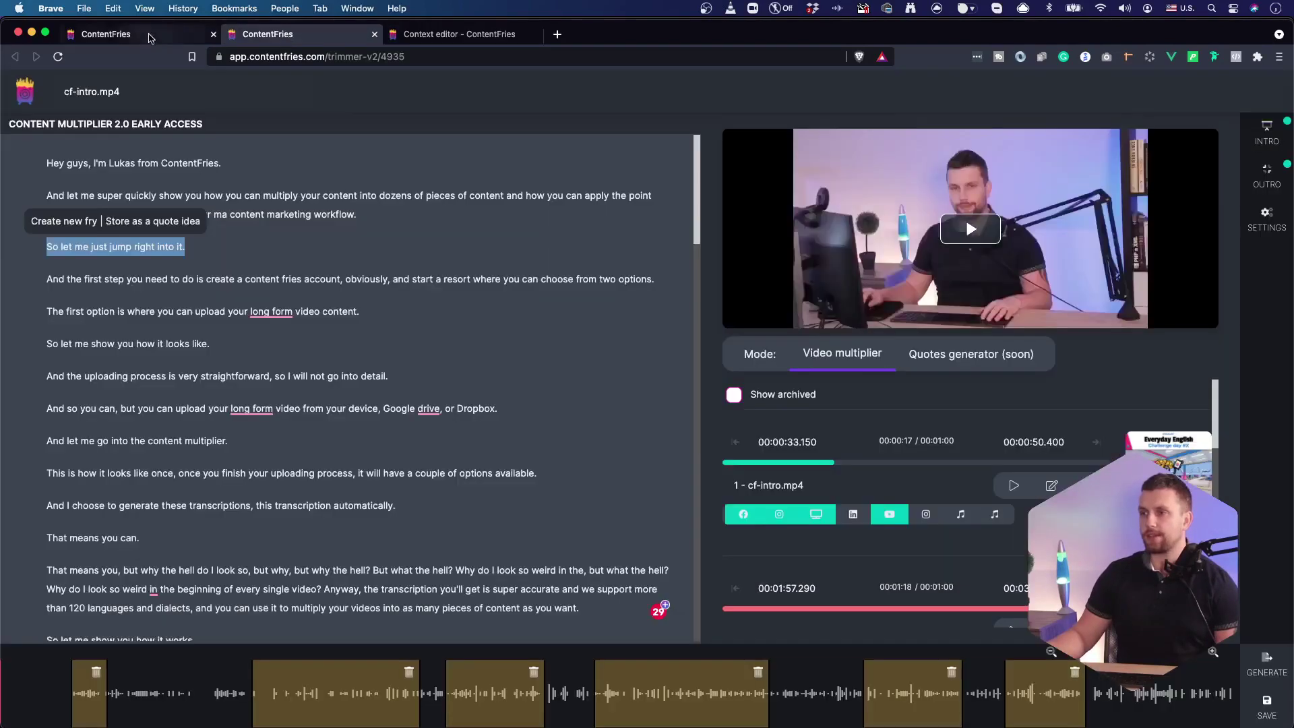
pyautogui.click(150, 36)
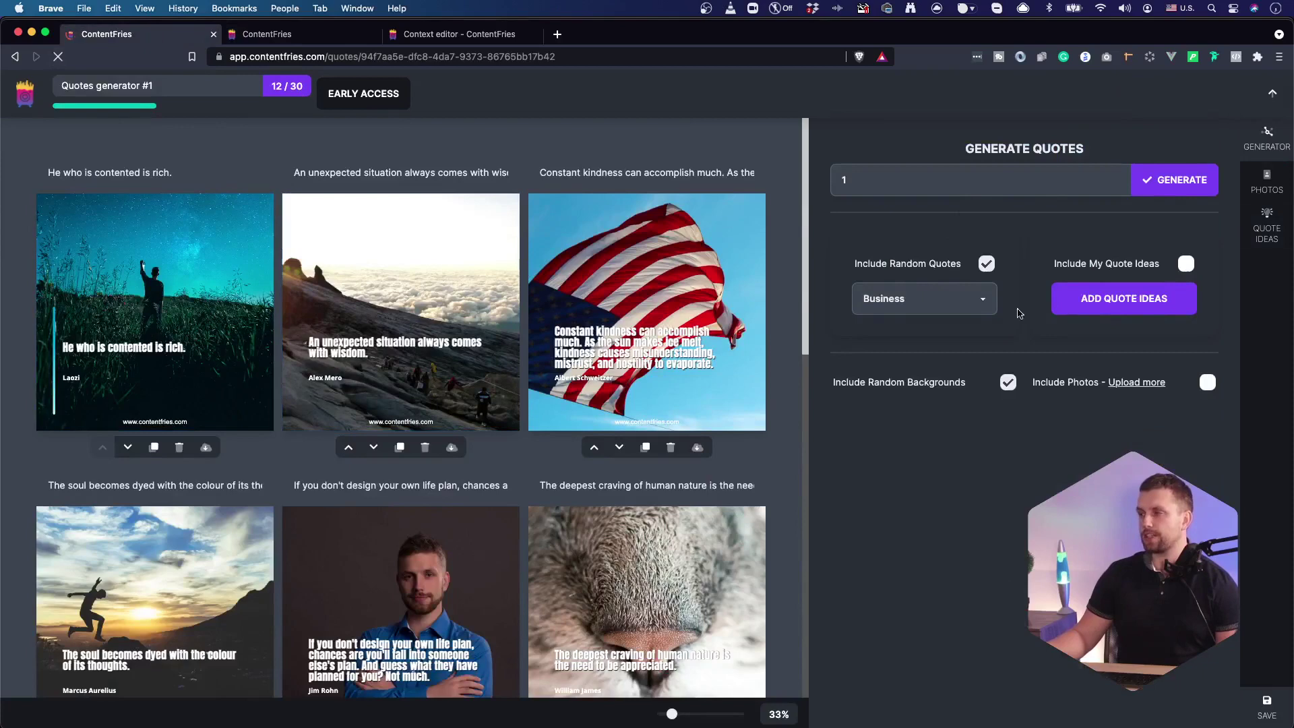
# Scroll through the Quote Ideas panel to review both newly saved lines
pyautogui.click(1266, 227)
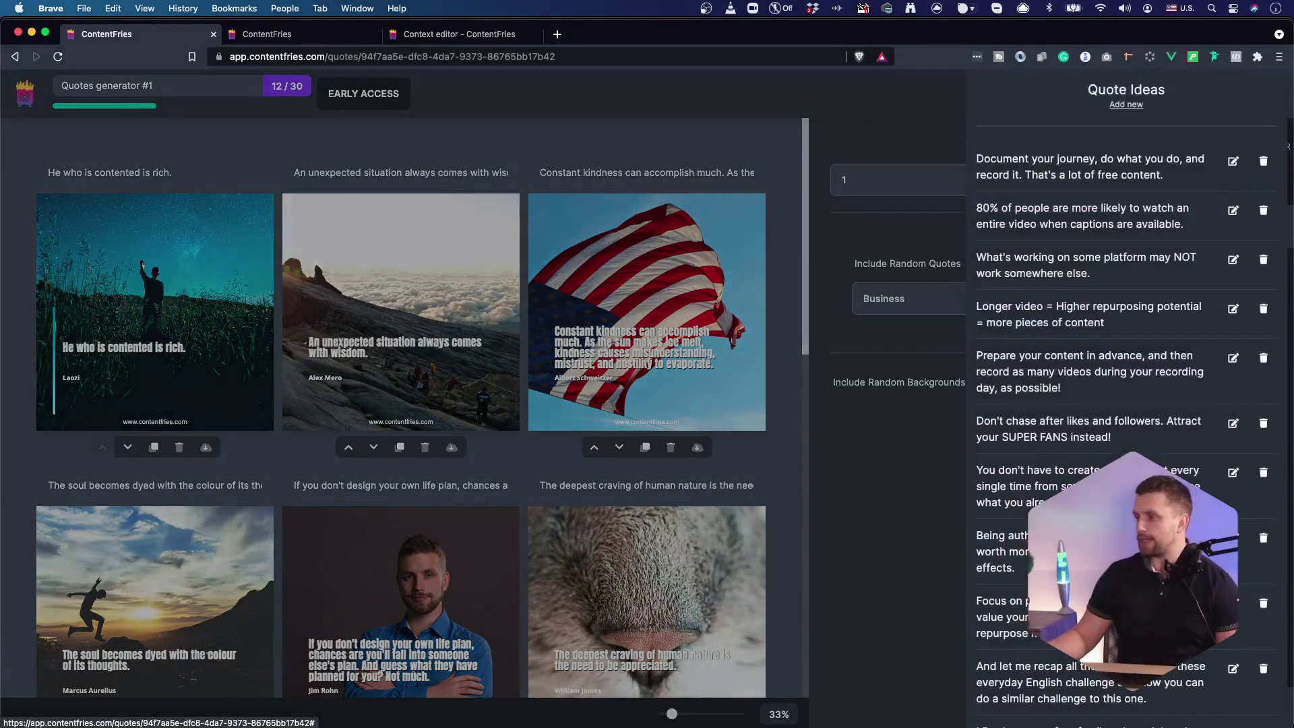
pyautogui.scroll(-5, 1125, 405)
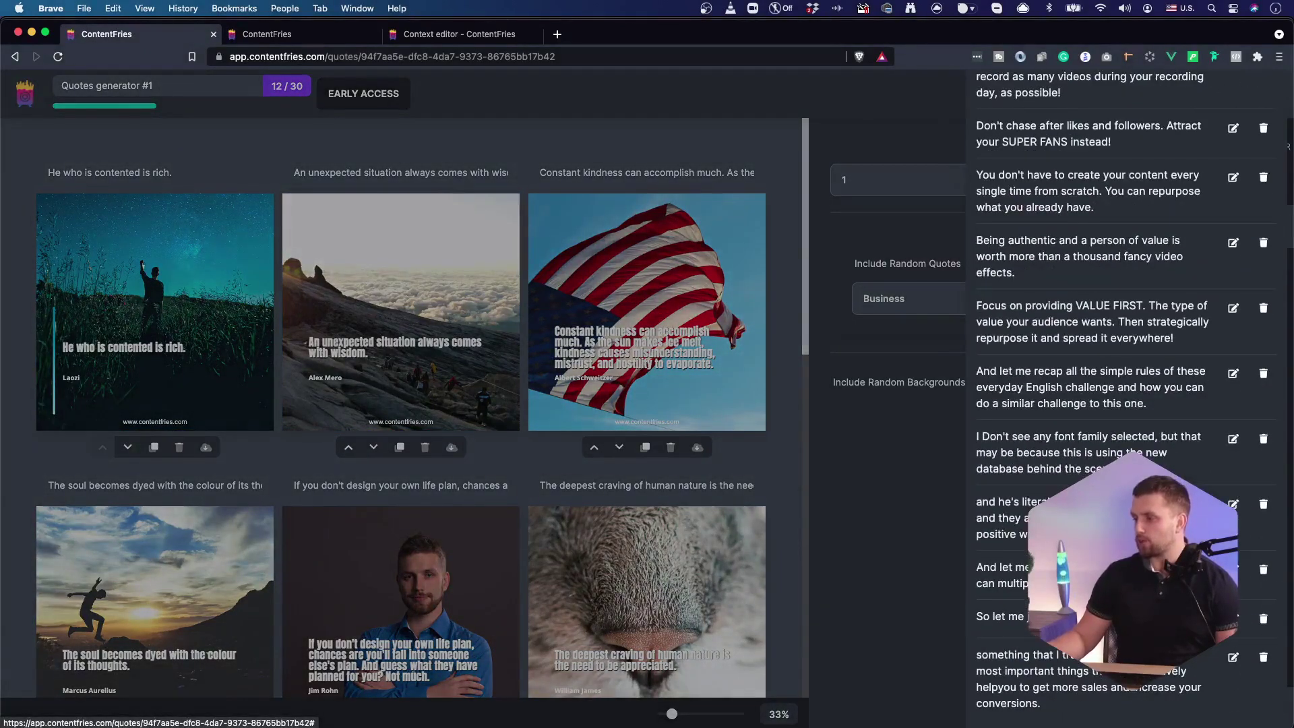
pyautogui.scroll(5, 1146, 456)
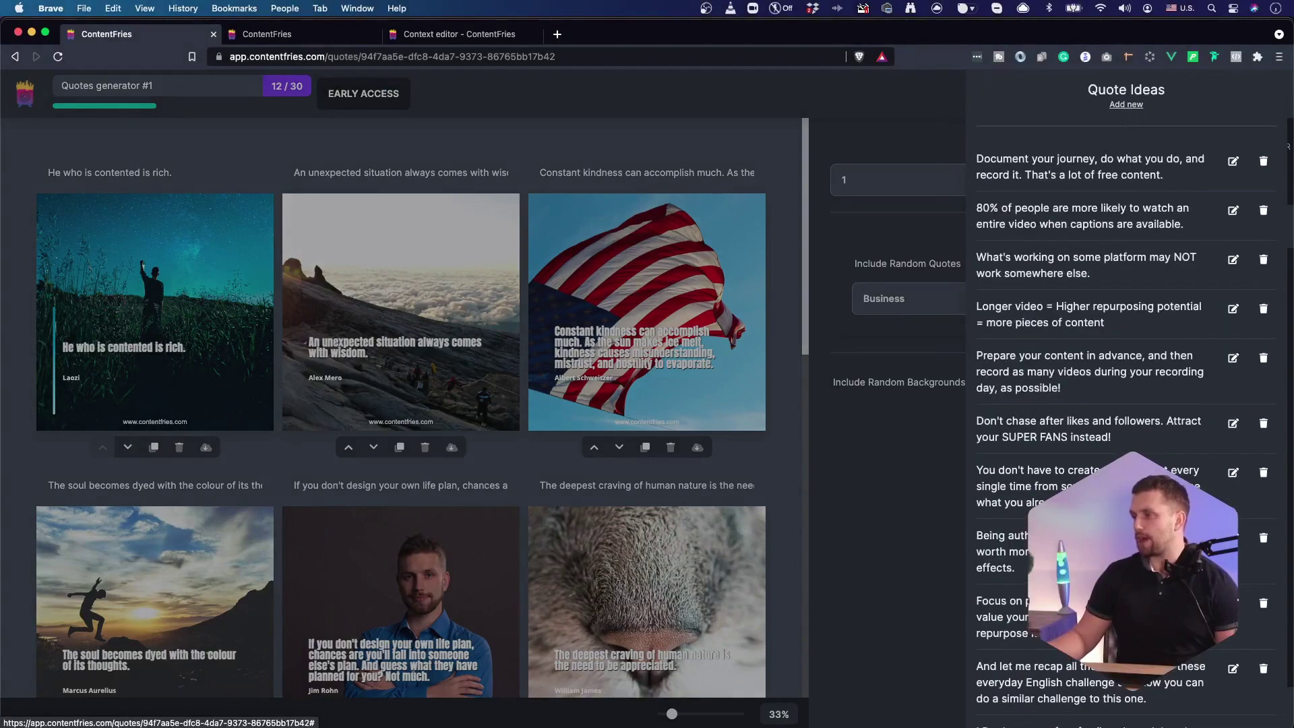
pyautogui.scroll(-5, 1240, 620)
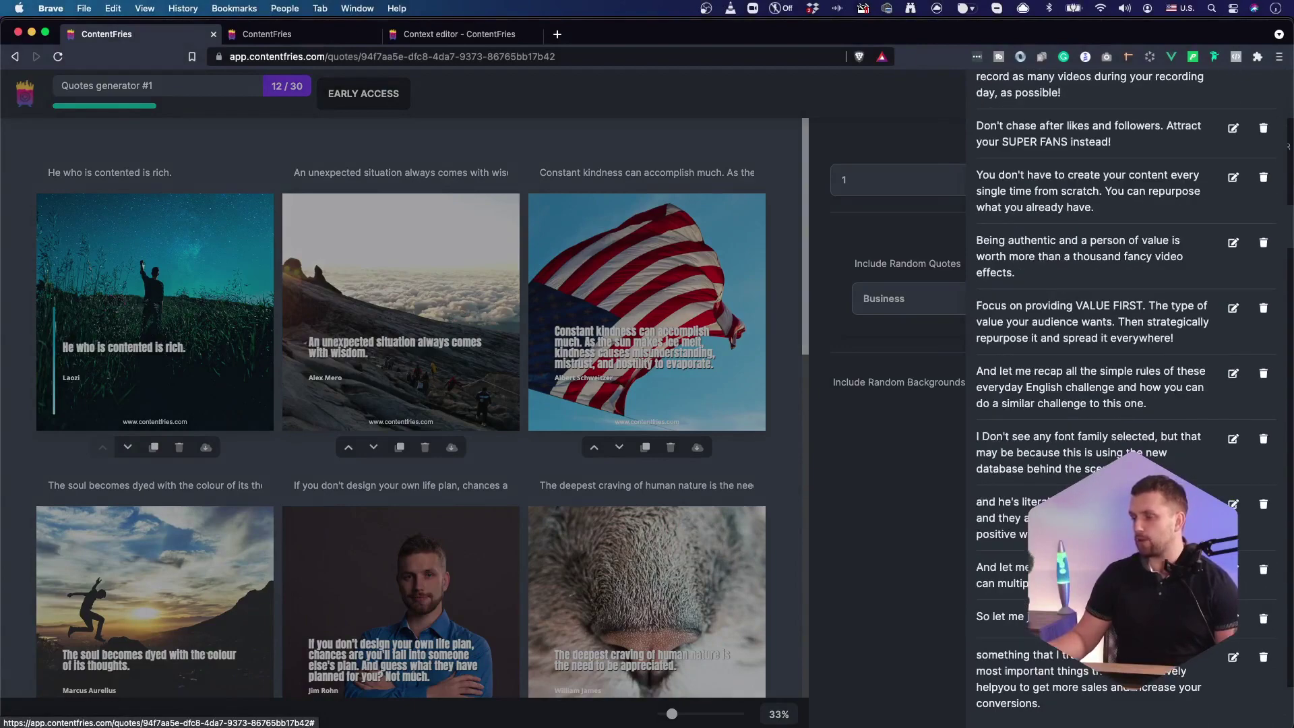
pyautogui.click(1257, 648)
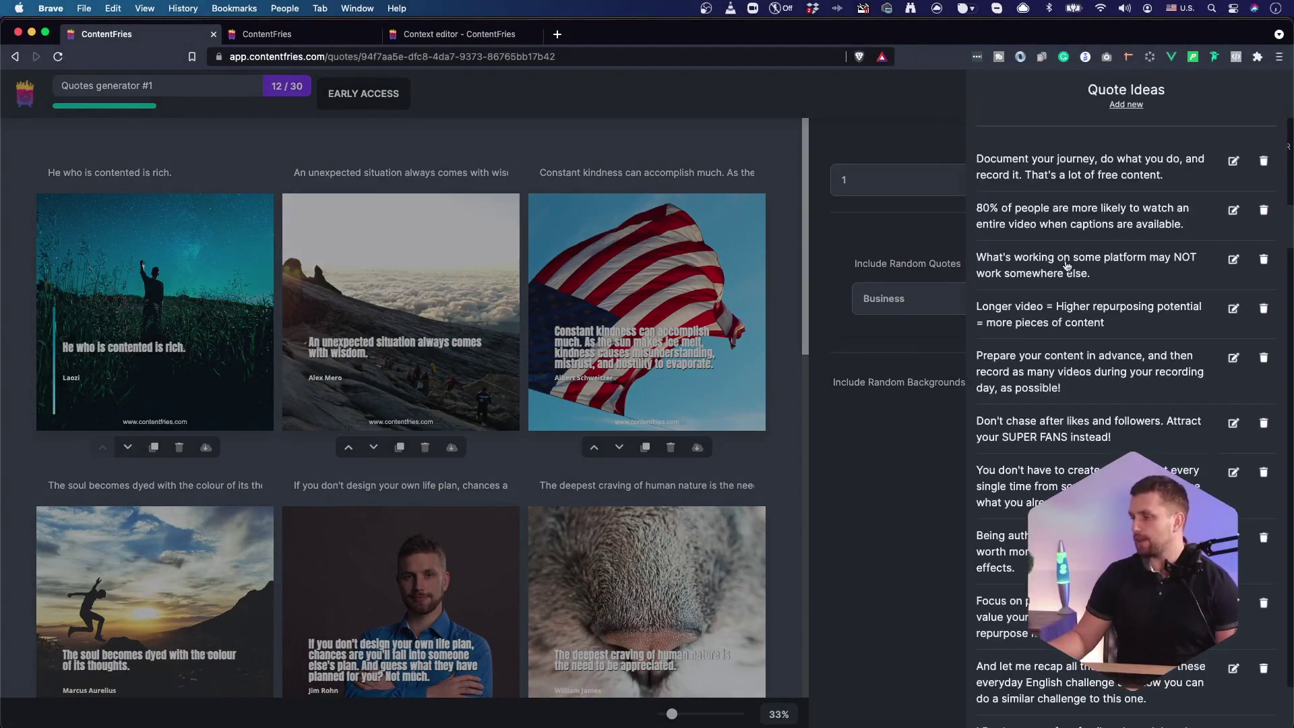
pyautogui.scroll(-3, 1126, 405)
# Generate 5 quotes from my quote ideas on uploaded photos, with random quotes excluded
pyautogui.click(853, 417)
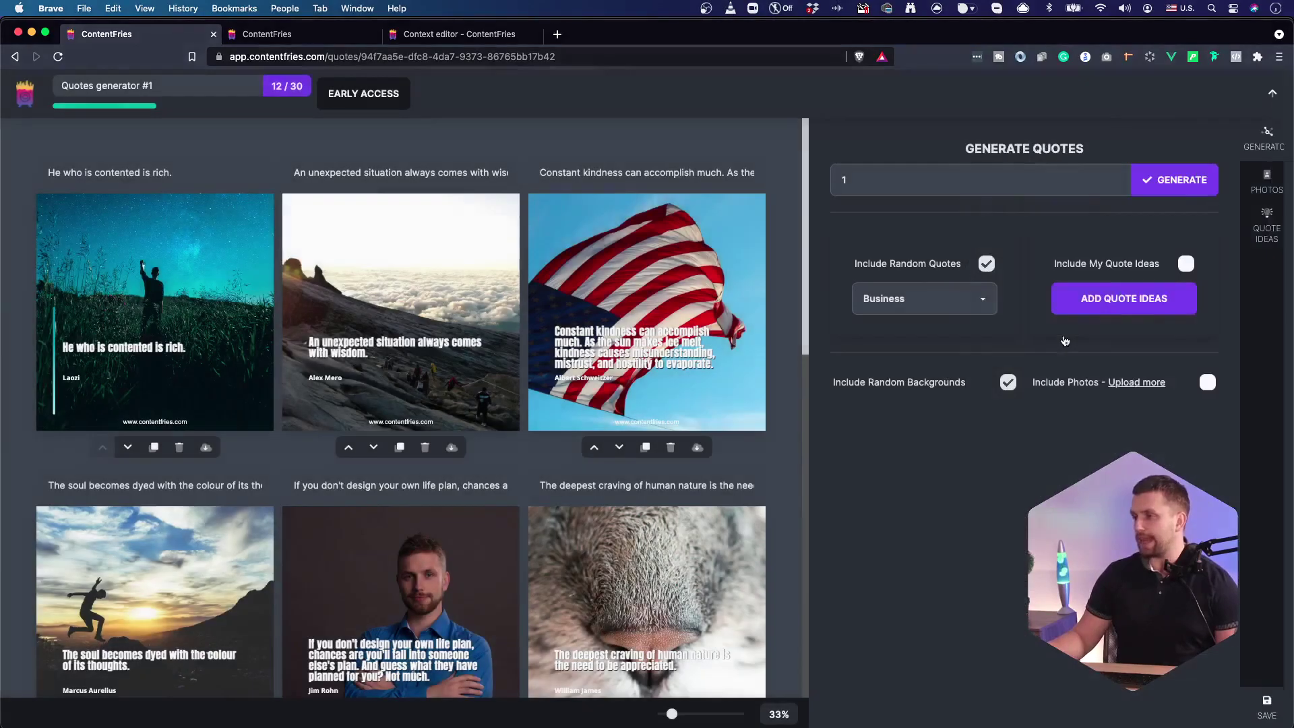
pyautogui.click(986, 263)
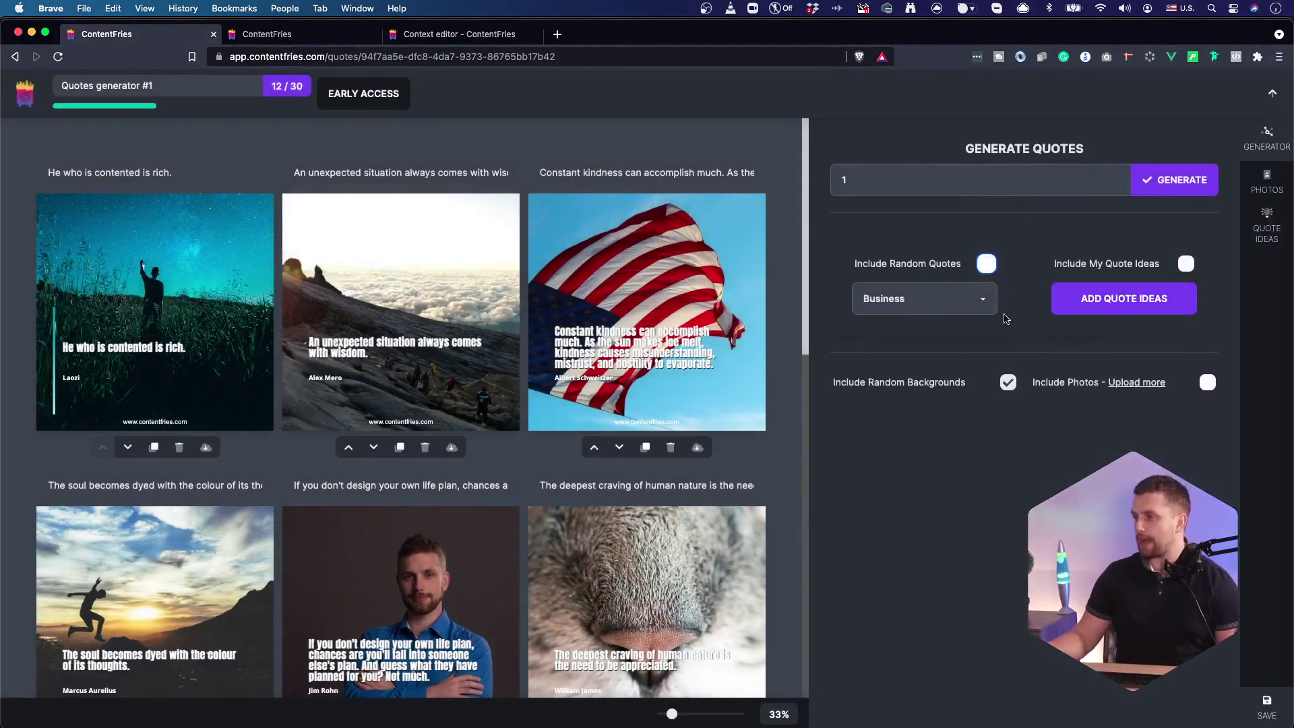
pyautogui.click(1185, 266)
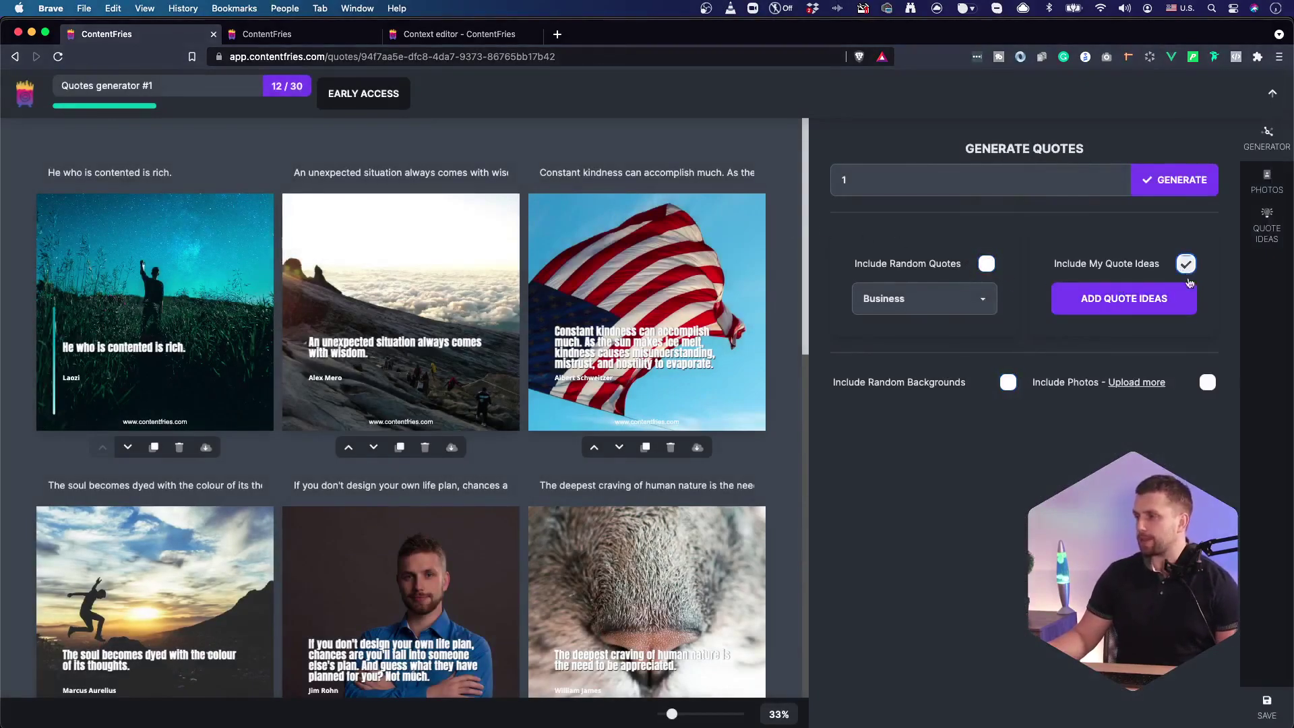
pyautogui.click(1208, 383)
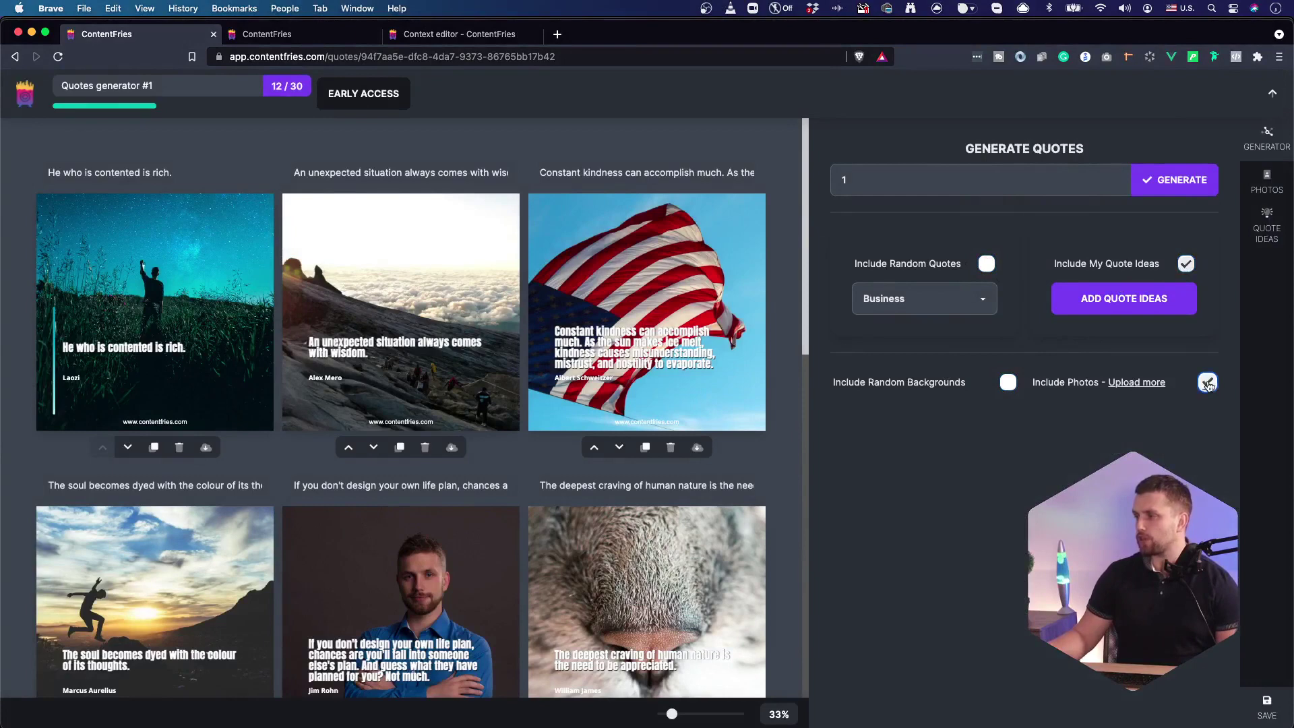
pyautogui.click(939, 178)
pyautogui.click(904, 241)
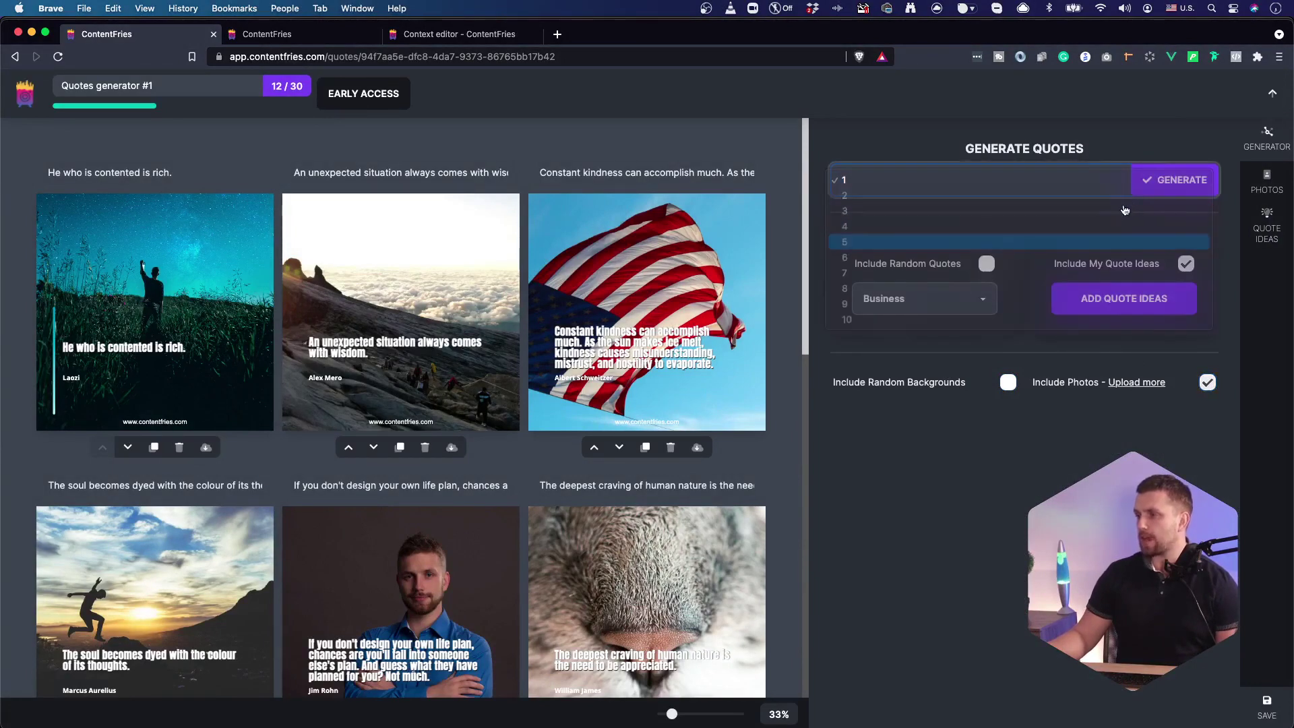
pyautogui.click(1168, 186)
pyautogui.scroll(-10, 377, 404)
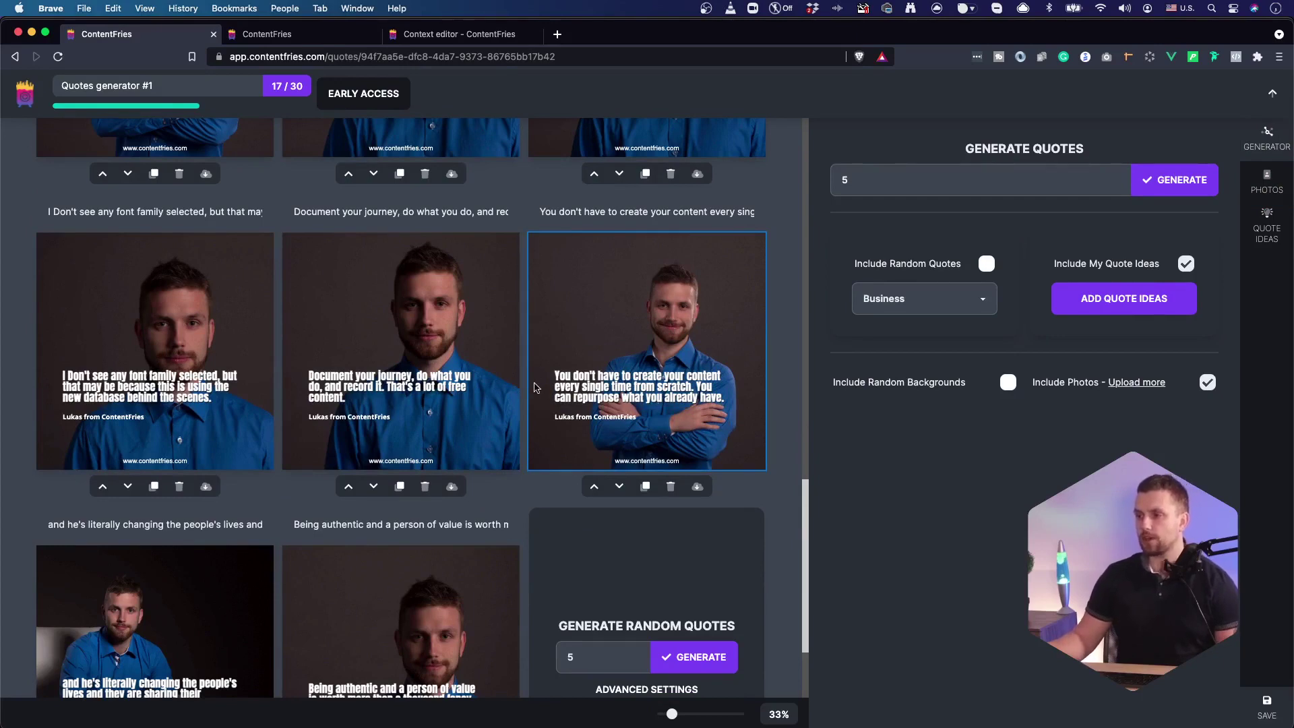
# Scroll the grid to review the five newly generated quote images
pyautogui.scroll(-2, 591, 303)
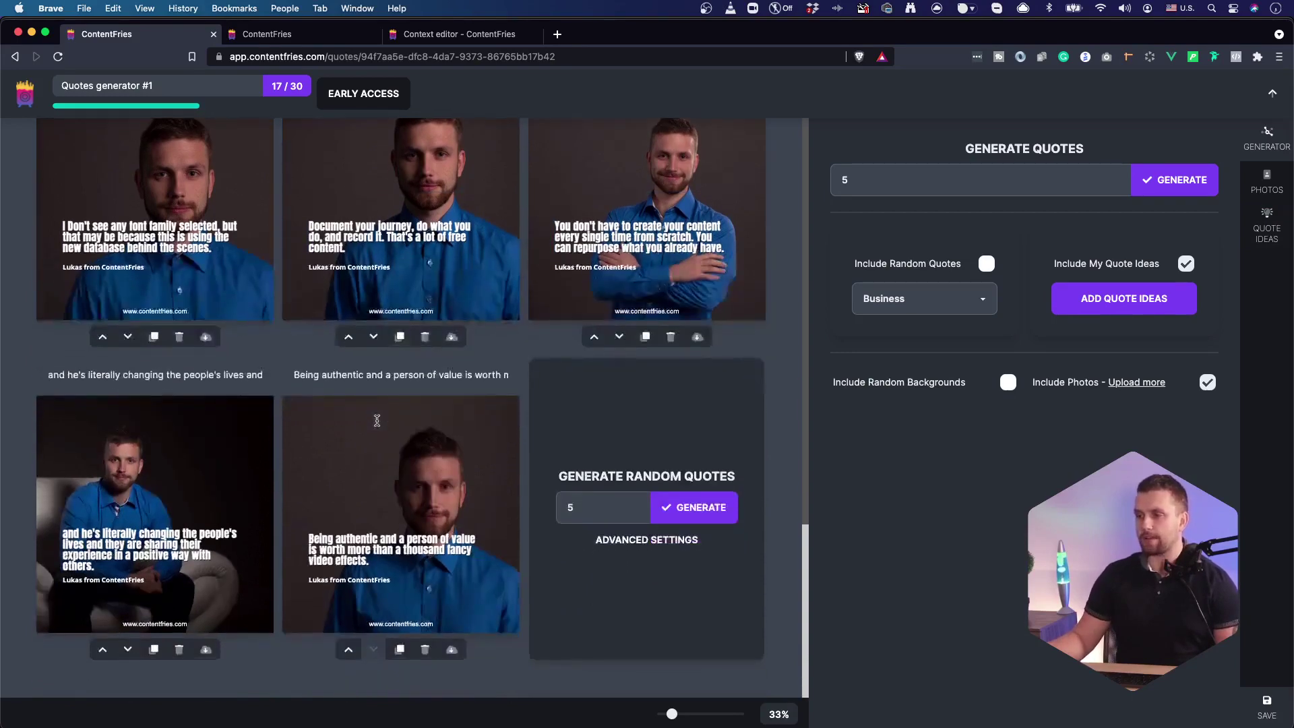
pyautogui.scroll(1, 376, 419)
pyautogui.scroll(-1, 376, 423)
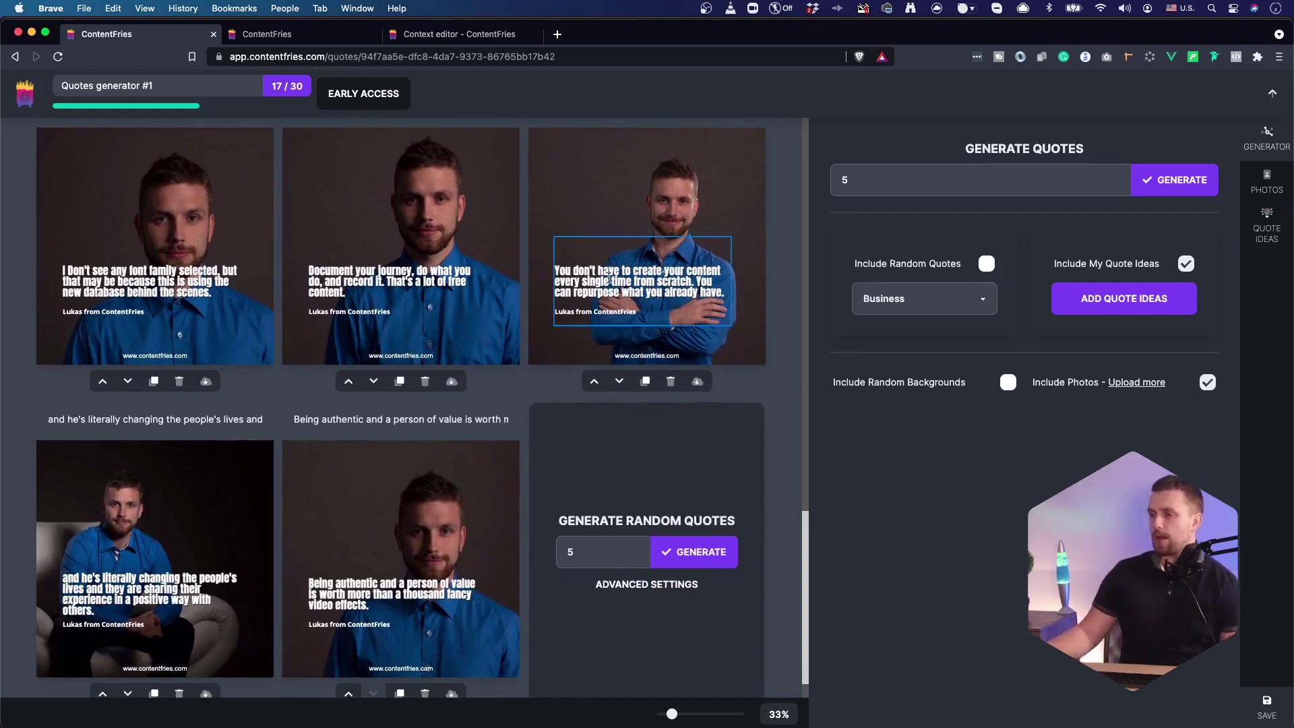
# Move the author line lower and centre the quote text block on the repurposing image
pyautogui.click(585, 310)
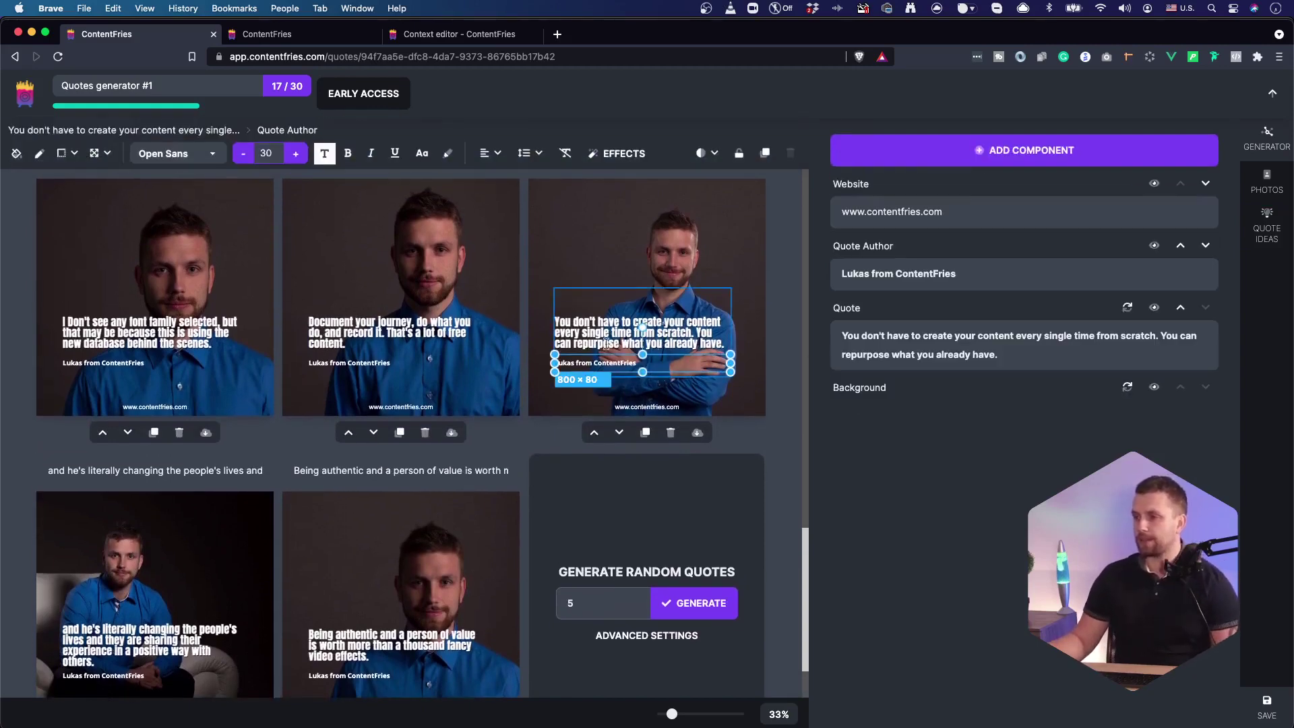
pyautogui.moveTo(610, 382); pyautogui.dragTo(614, 404)
pyautogui.click(607, 337)
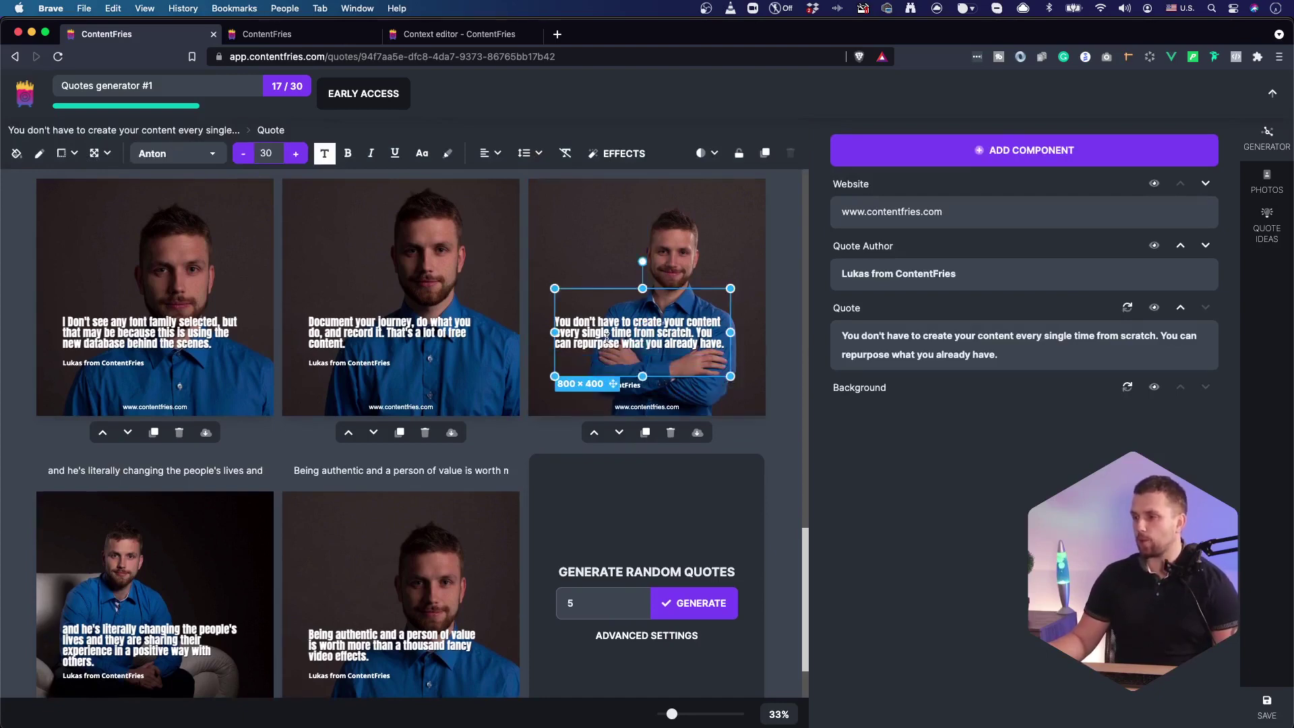
pyautogui.moveTo(620, 375); pyautogui.dragTo(620, 395)
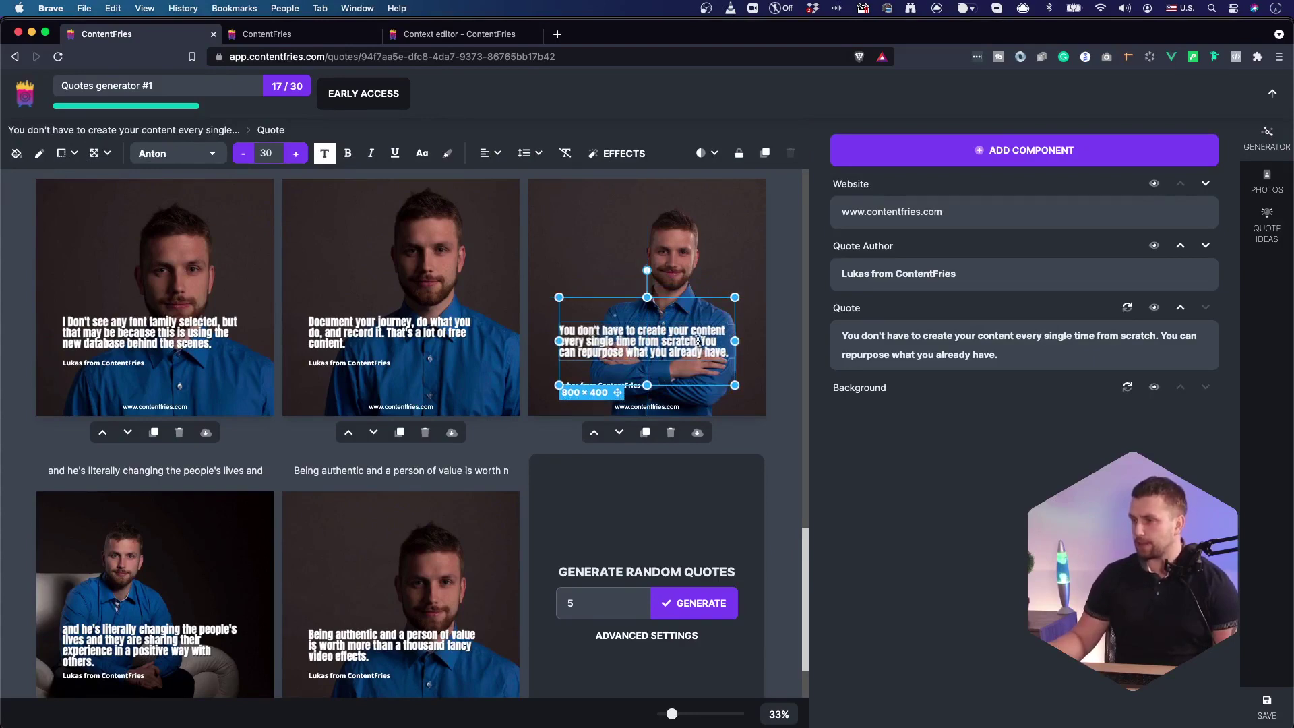
# Select part of the second line of the quote text
pyautogui.doubleClick(564, 337)
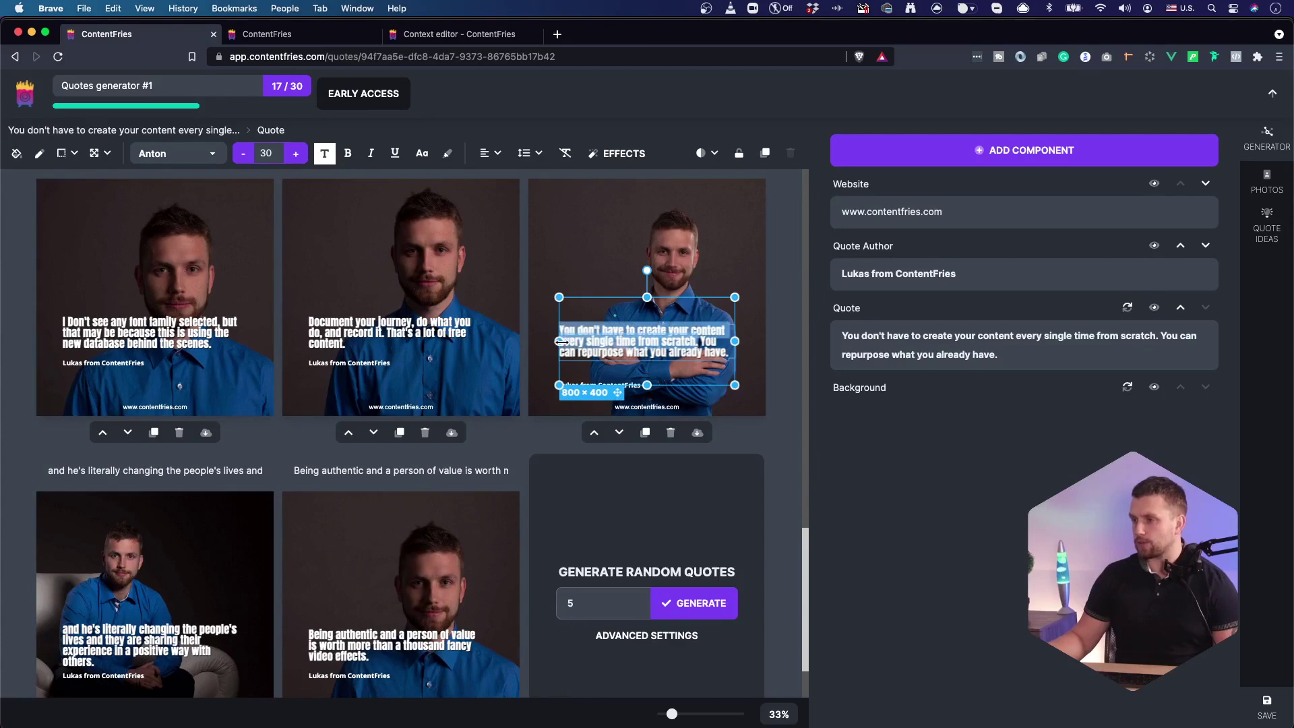
pyautogui.click(565, 343)
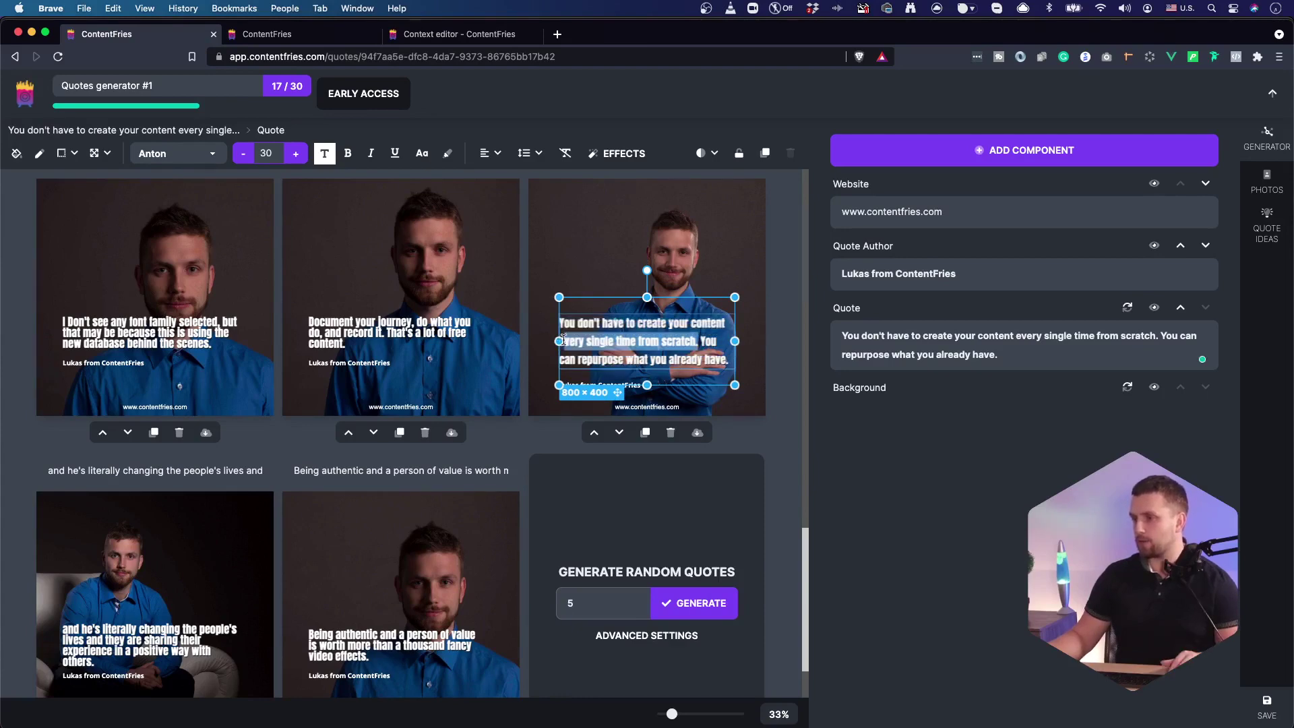
pyautogui.click(593, 340)
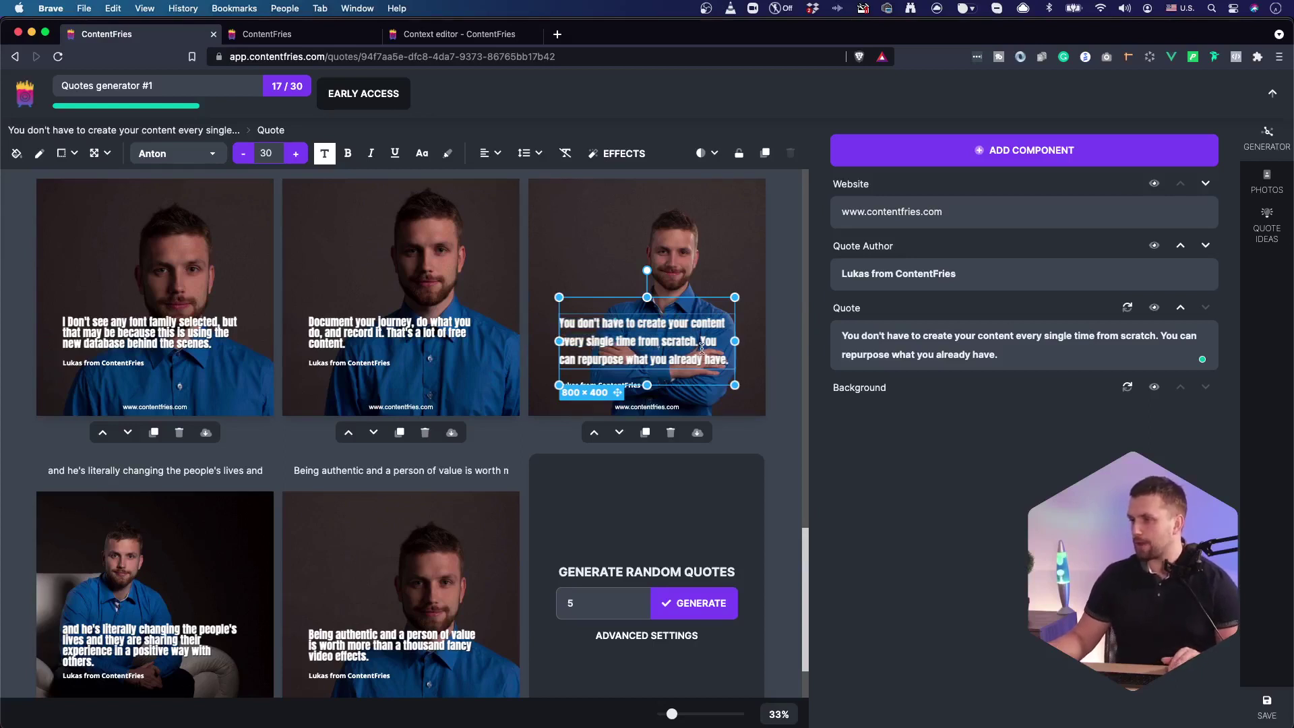
pyautogui.moveTo(699, 345); pyautogui.dragTo(568, 344)
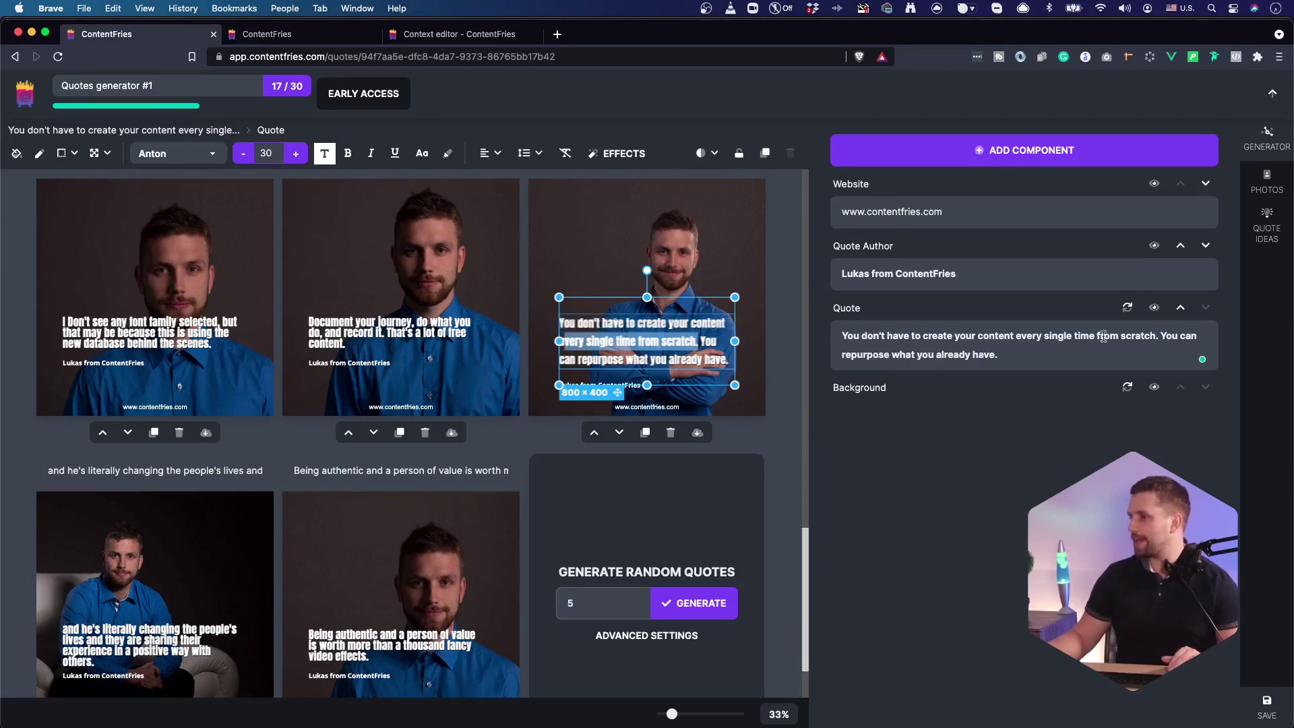
# Give the phrase 'every single time from scratch.' a red text highlight
pyautogui.moveTo(1014, 334); pyautogui.dragTo(1160, 333)
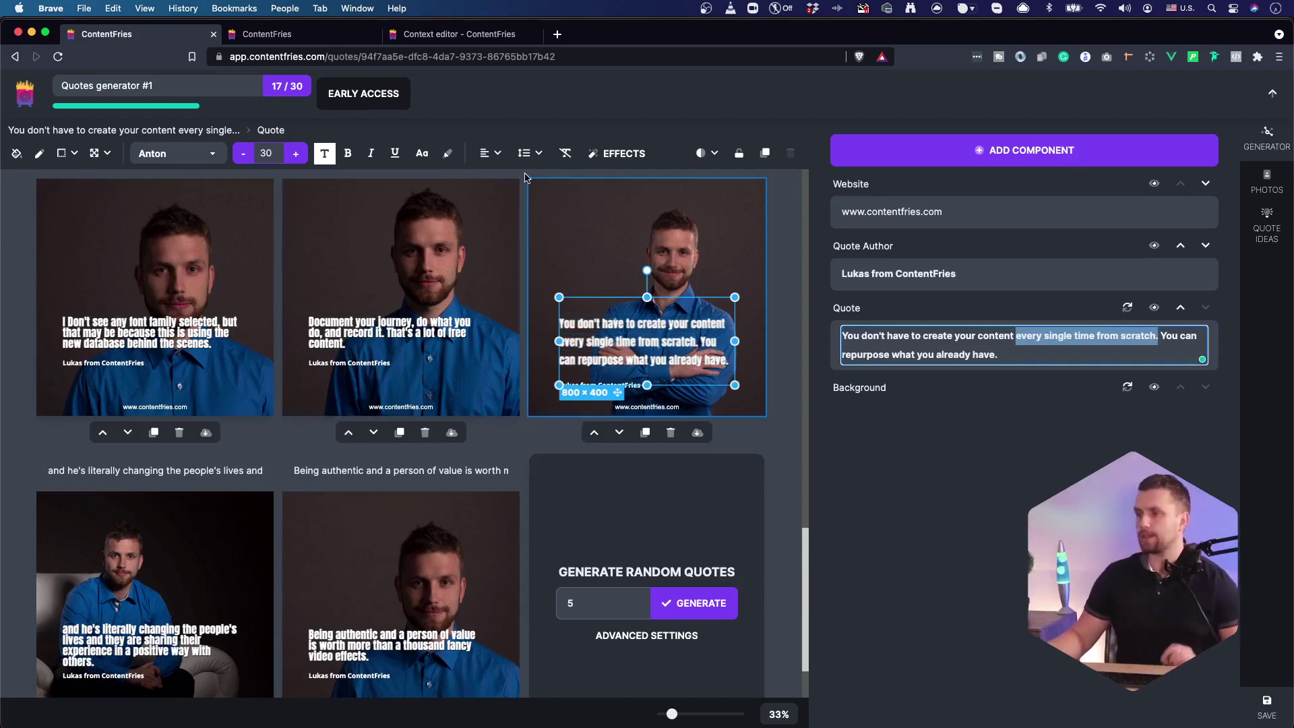
pyautogui.click(447, 164)
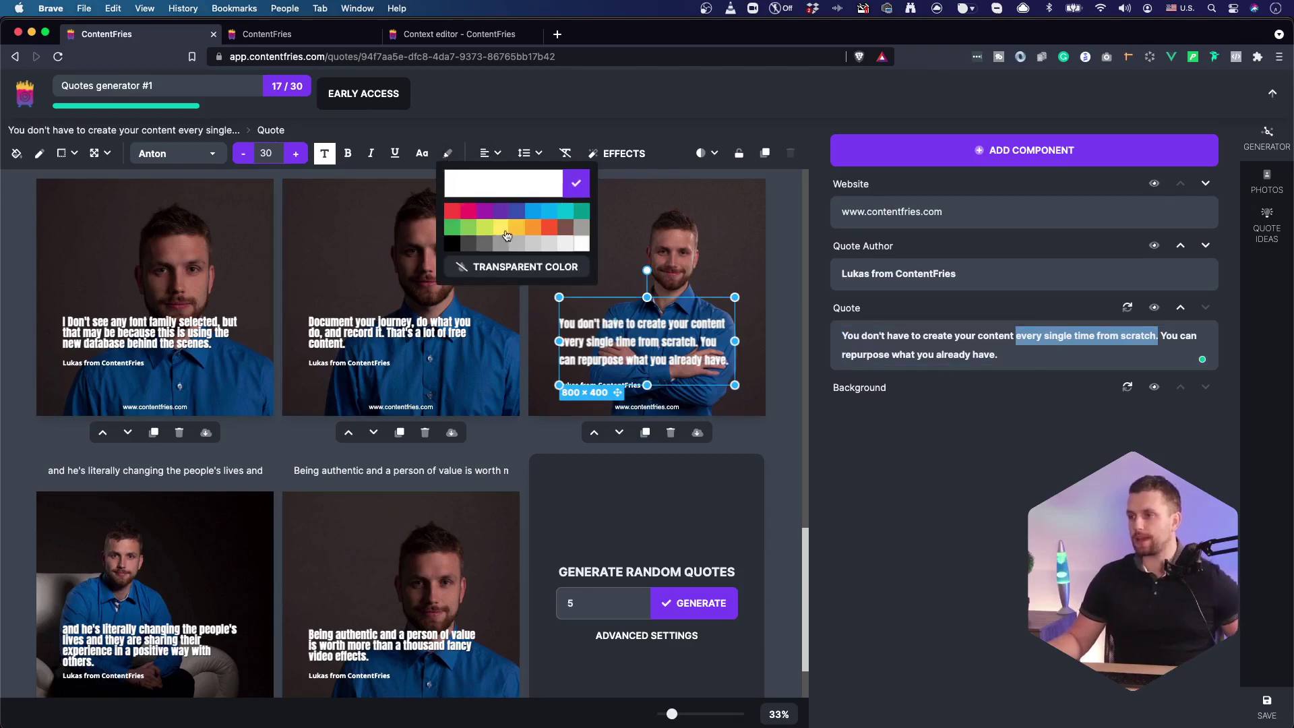
pyautogui.click(450, 217)
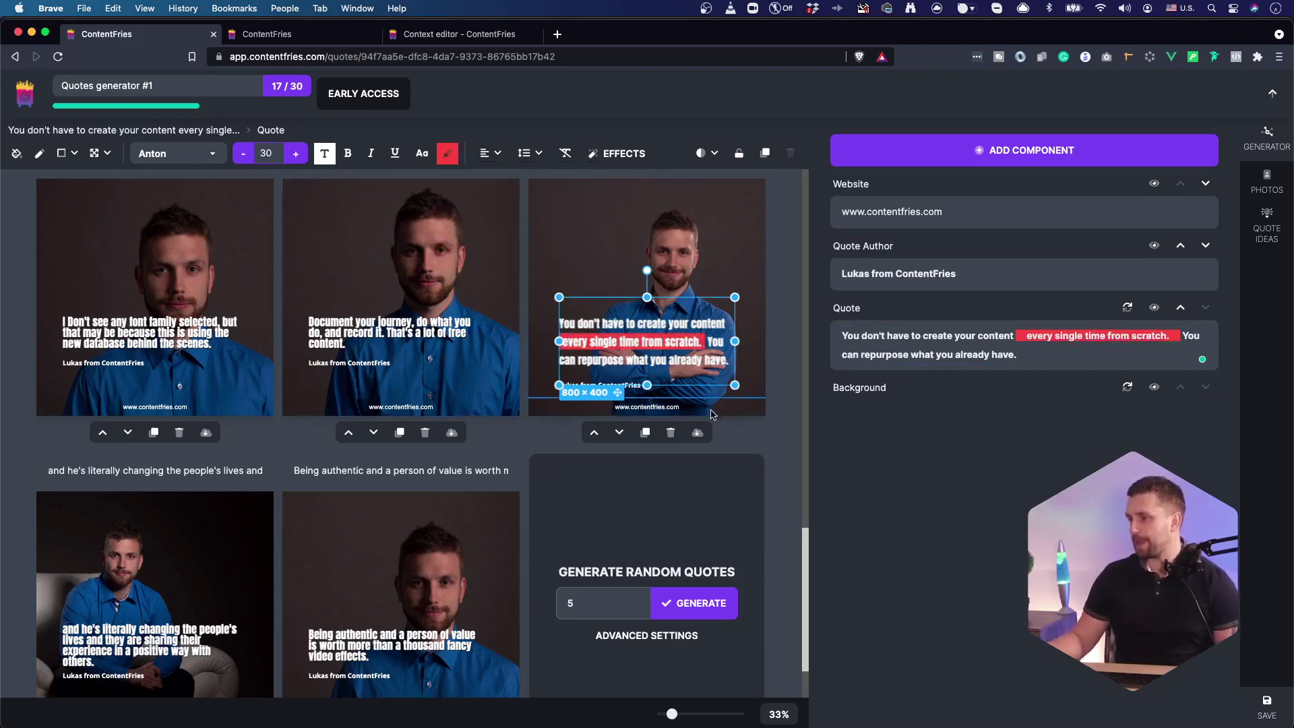
pyautogui.scroll(-10, 763, 451)
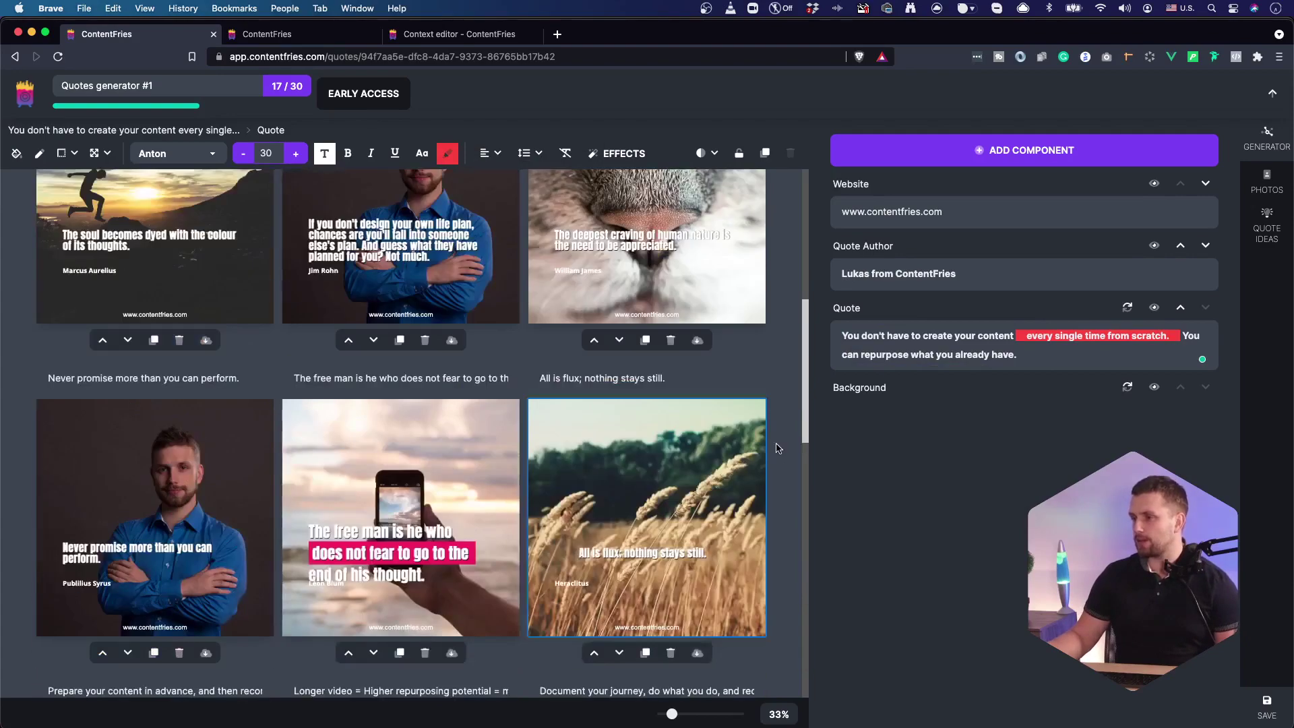
pyautogui.scroll(10, 768, 450)
# Leave the editor and switch the quote grid to two images per row
pyautogui.click(779, 450)
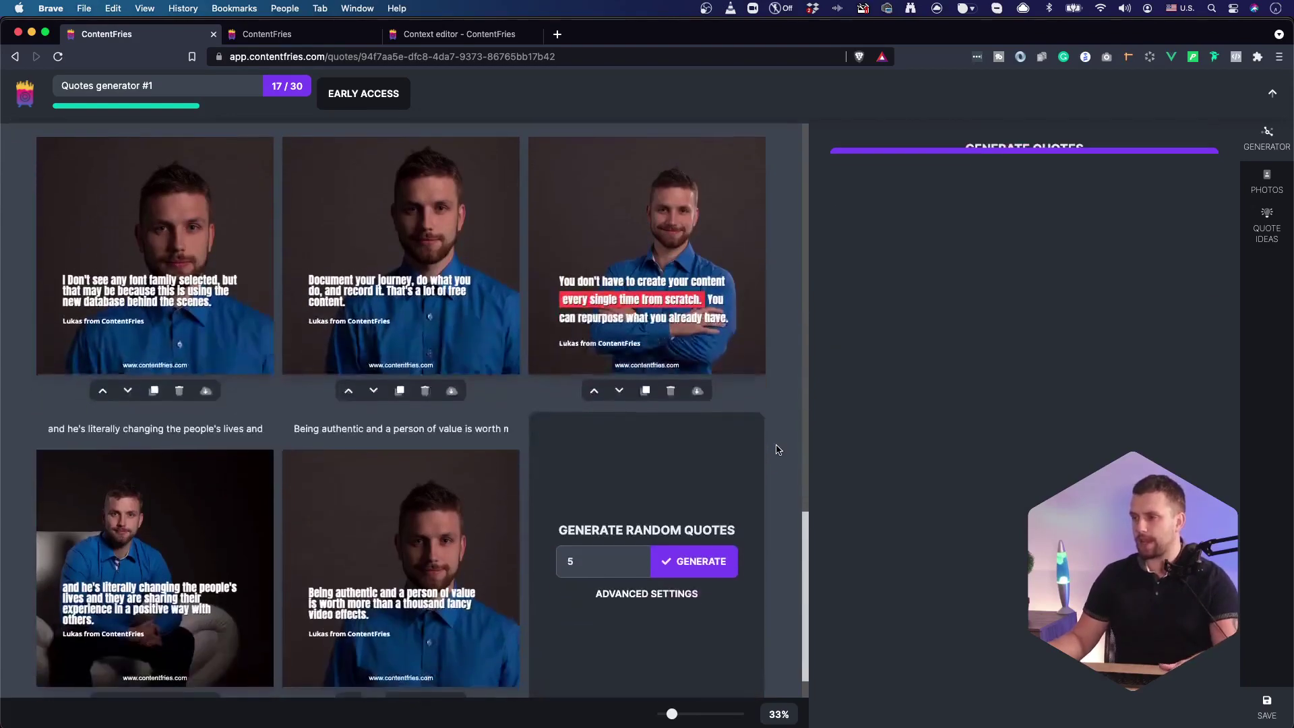
pyautogui.scroll(15, 775, 447)
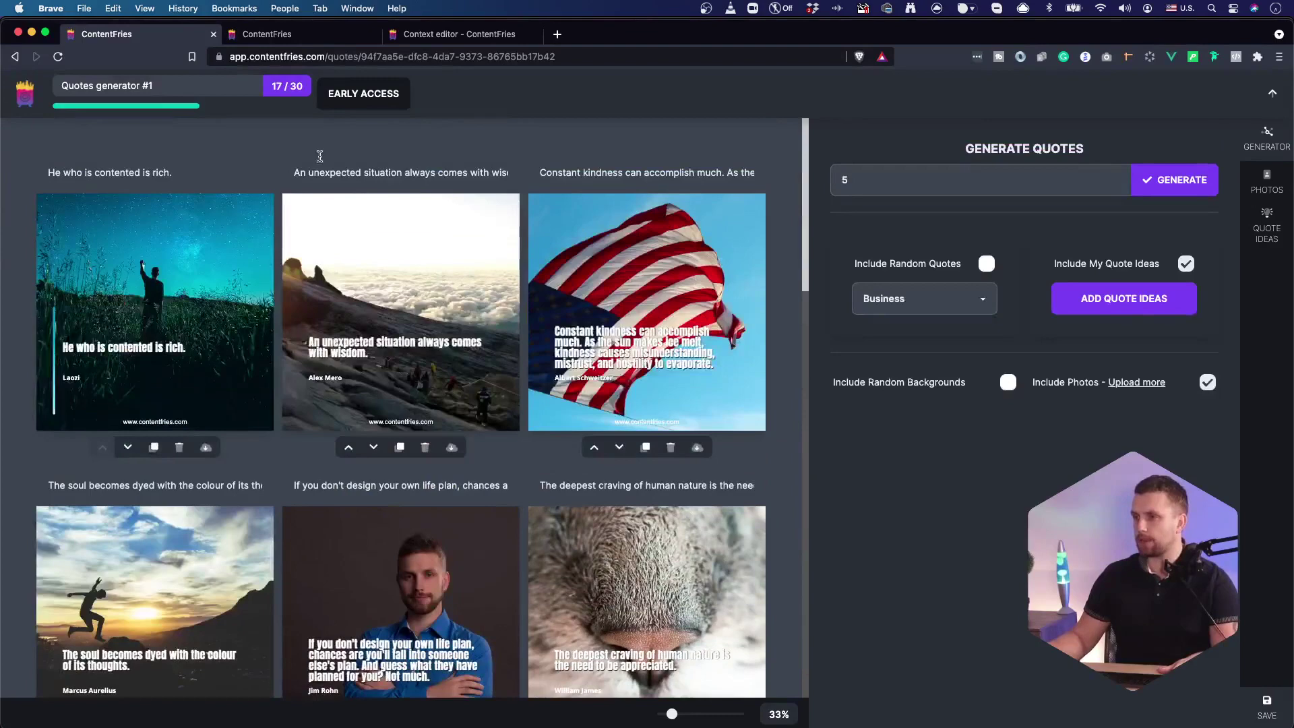
pyautogui.click(779, 709)
pyautogui.click(732, 453)
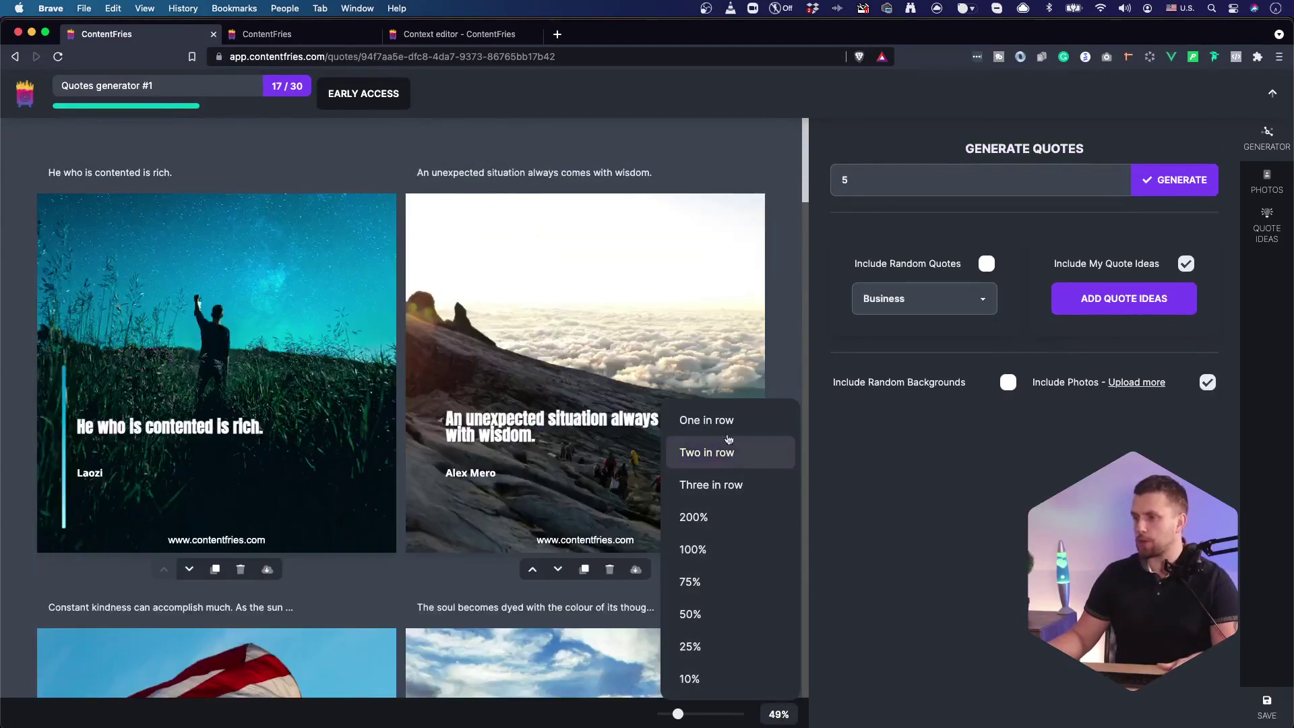
pyautogui.click(768, 309)
# Drag the first design's quote text up and to the left, then select its author line
pyautogui.scroll(-20, 775, 405)
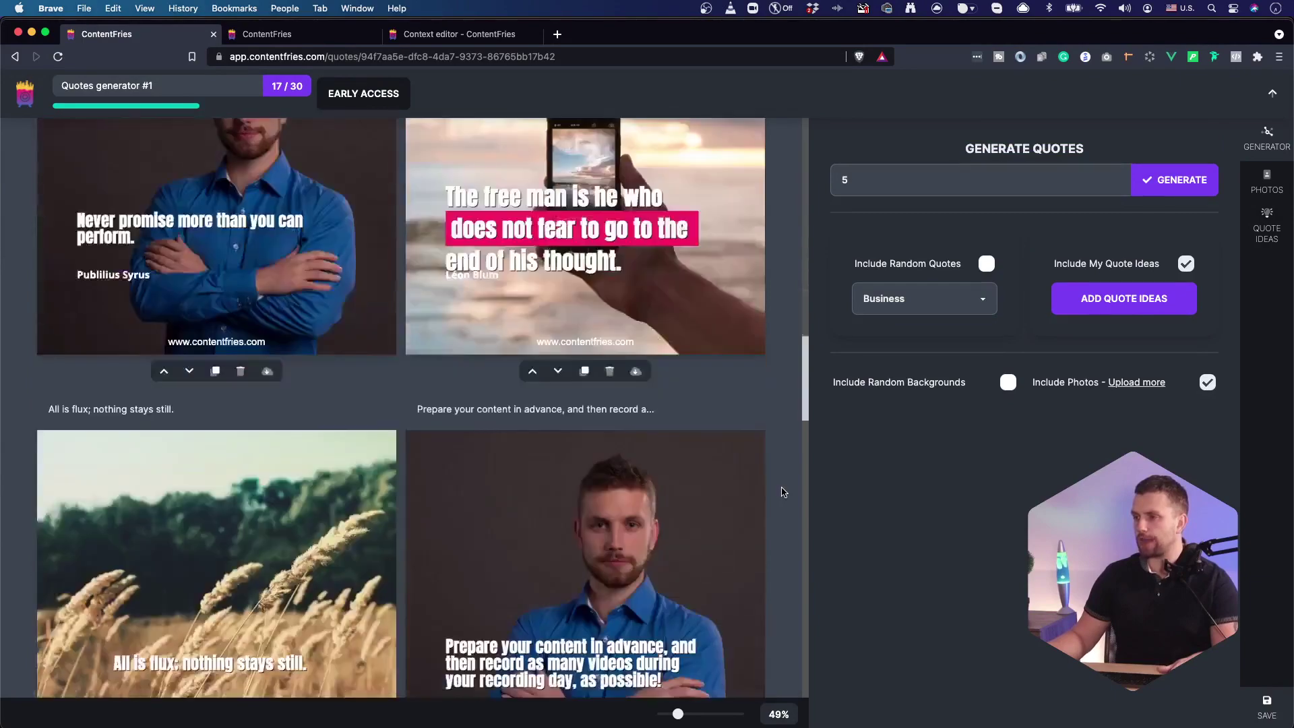
pyautogui.scroll(-8, 782, 491)
pyautogui.scroll(10, 782, 491)
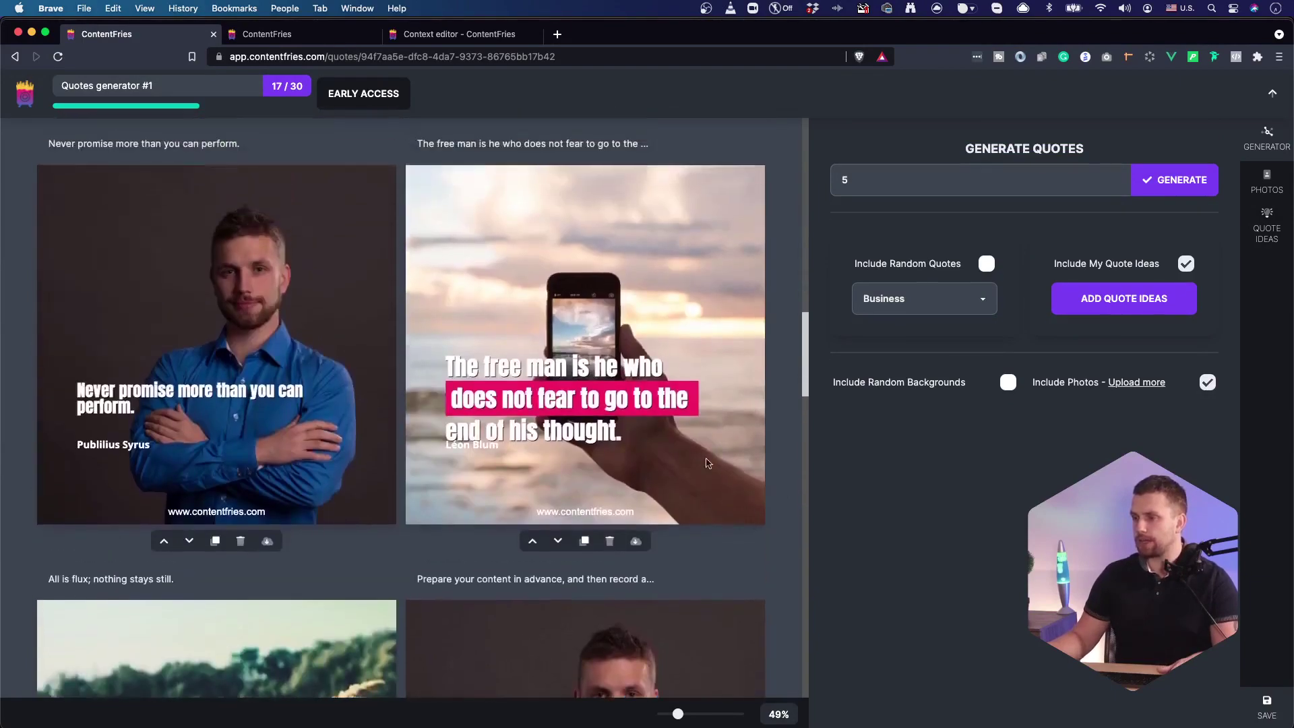
pyautogui.scroll(-15, 707, 463)
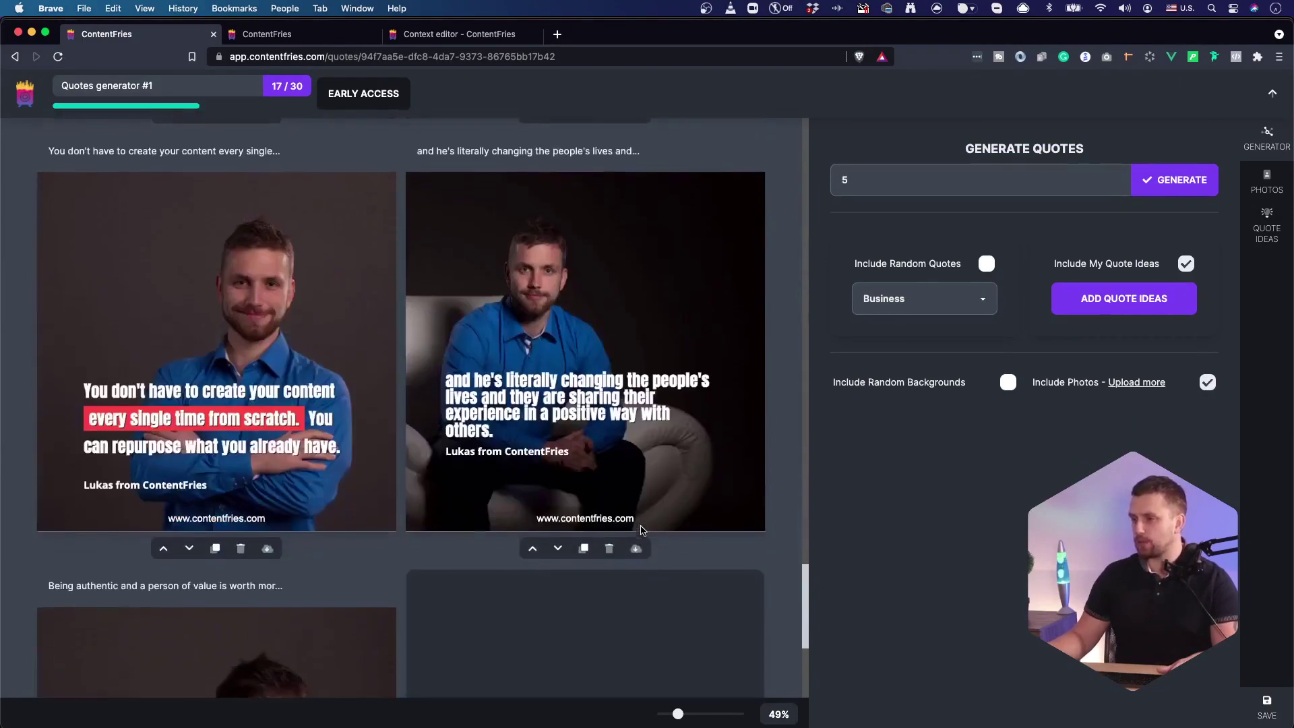
pyautogui.click(174, 443)
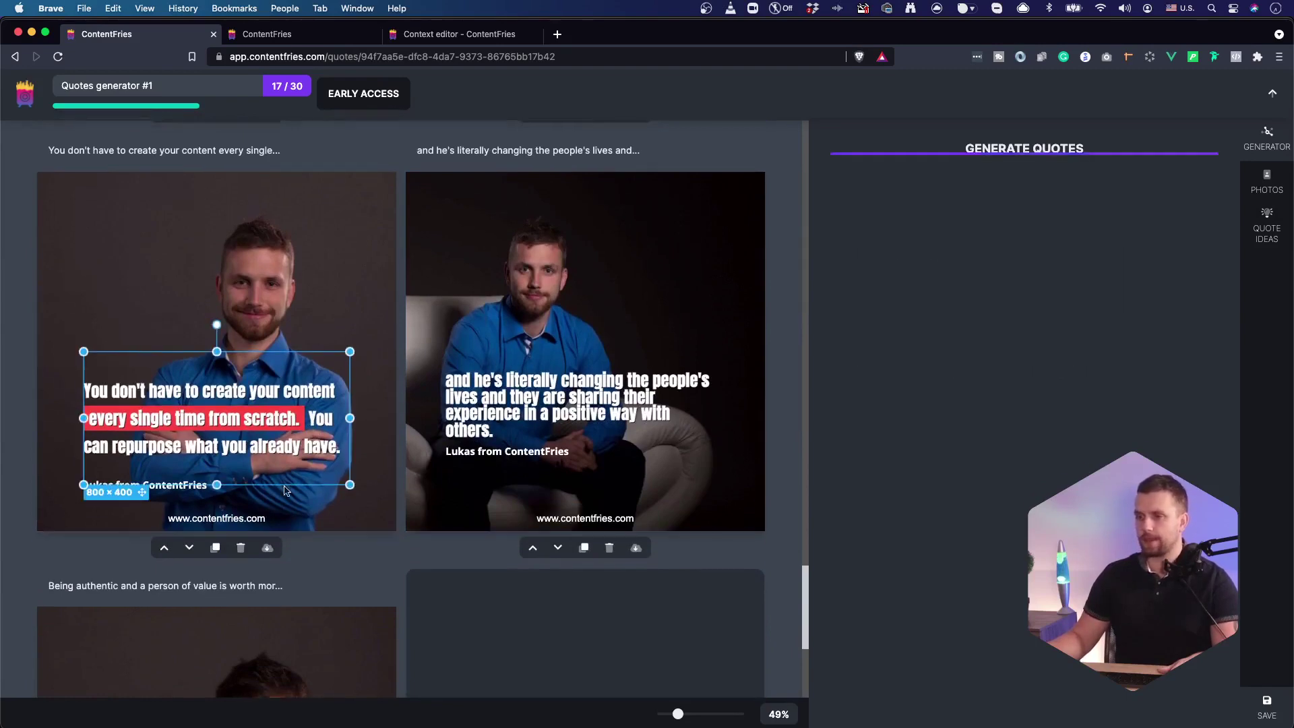
pyautogui.moveTo(142, 541); pyautogui.dragTo(116, 535)
pyautogui.click(139, 538)
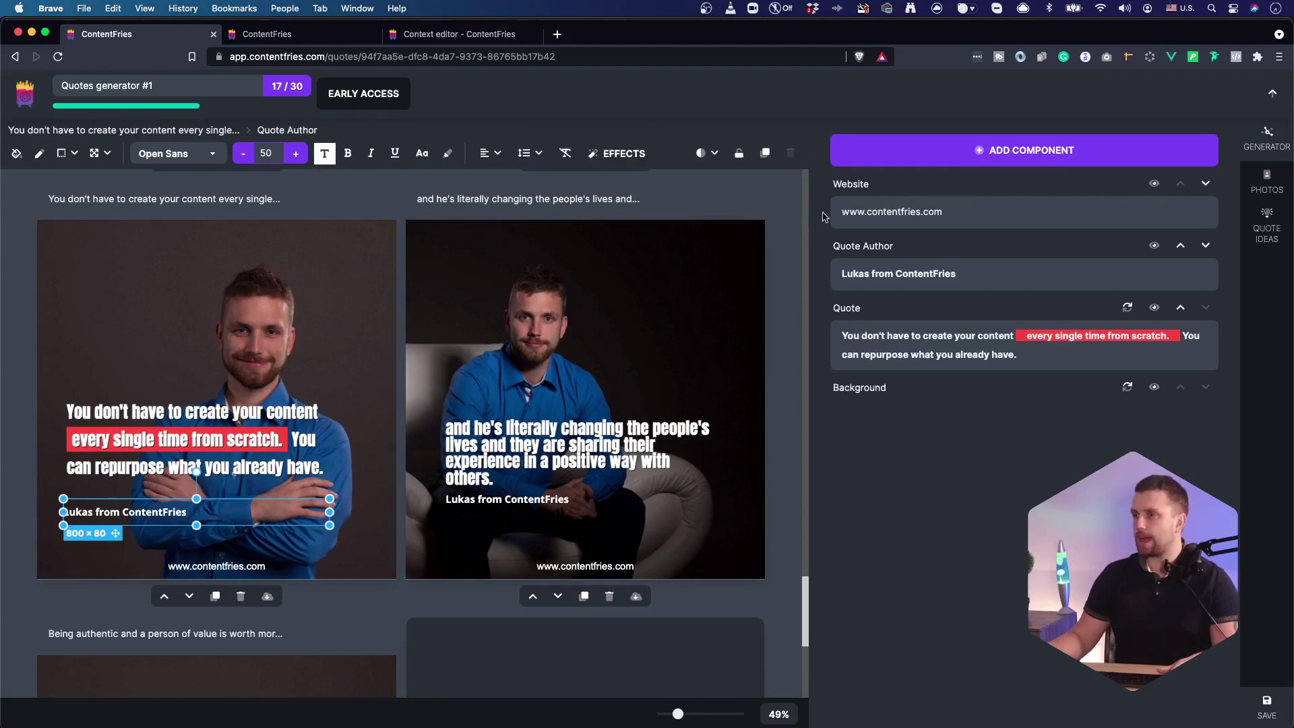
# Insert the red brush-stroke arrow image from the library into the design's top-left corner
pyautogui.click(976, 164)
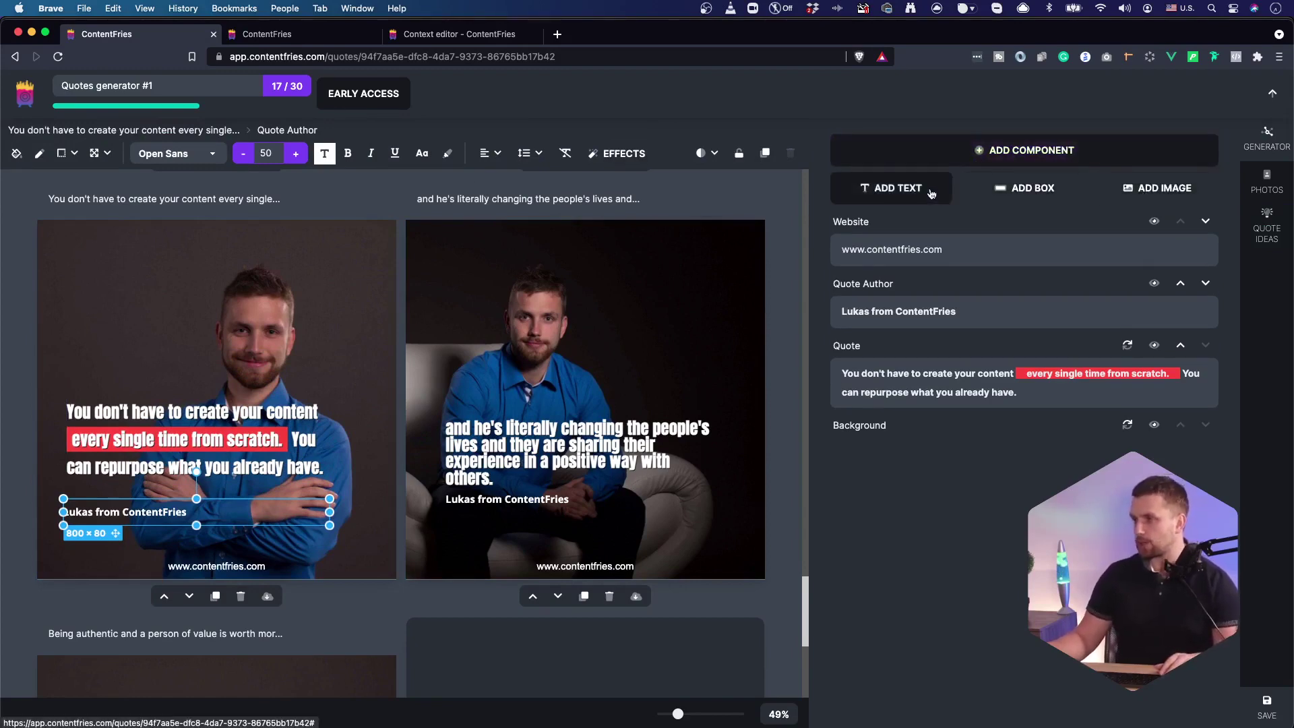
pyautogui.click(1146, 192)
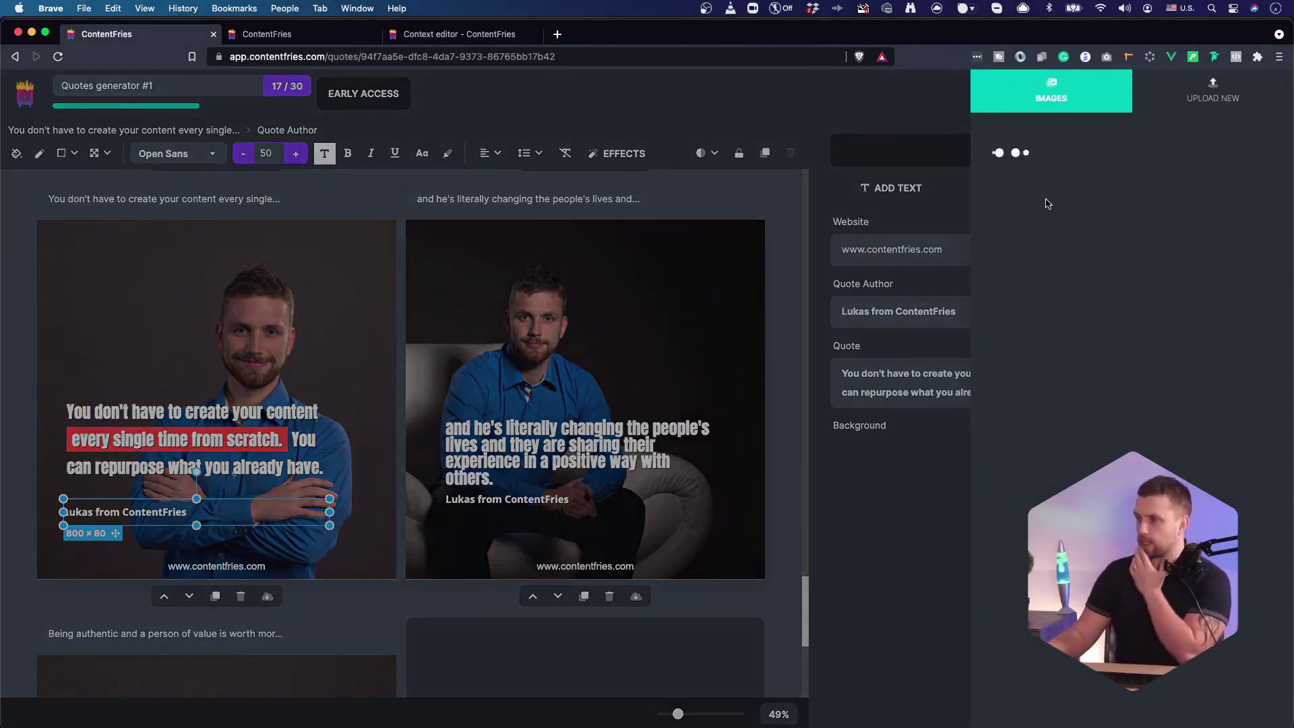
pyautogui.scroll(-3, 1078, 359)
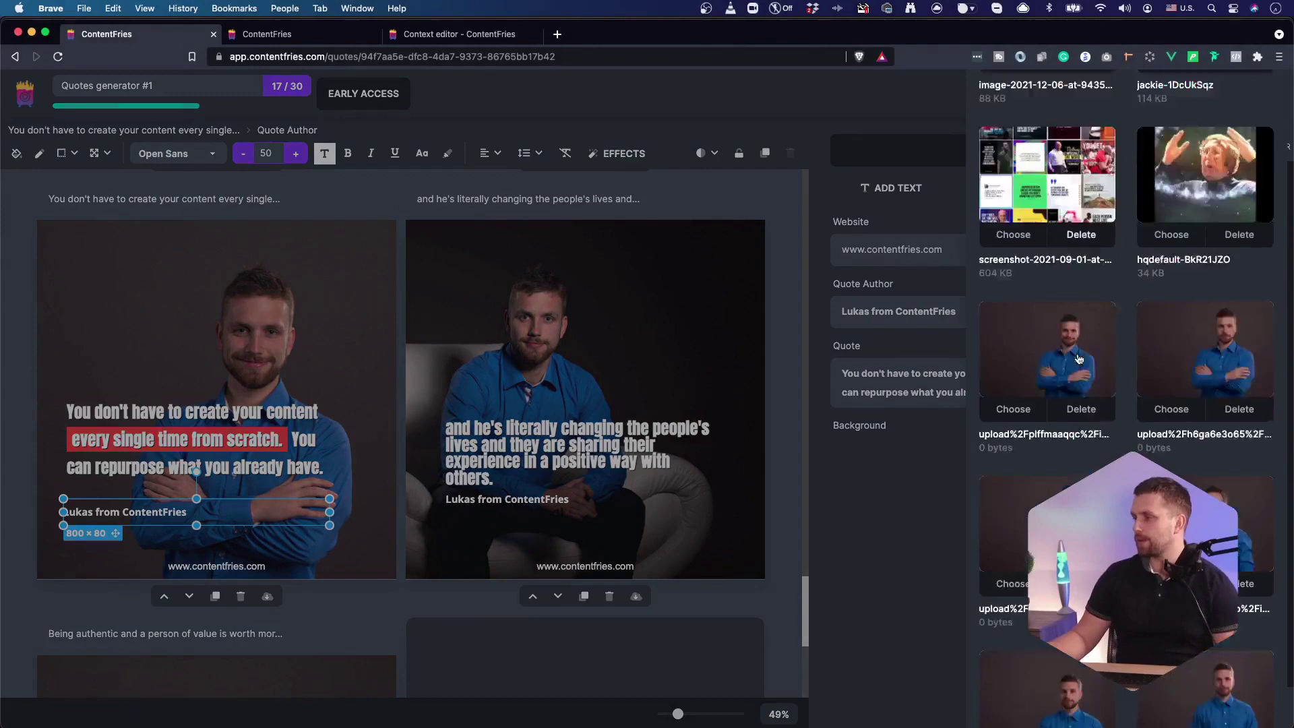
pyautogui.scroll(-10, 1078, 359)
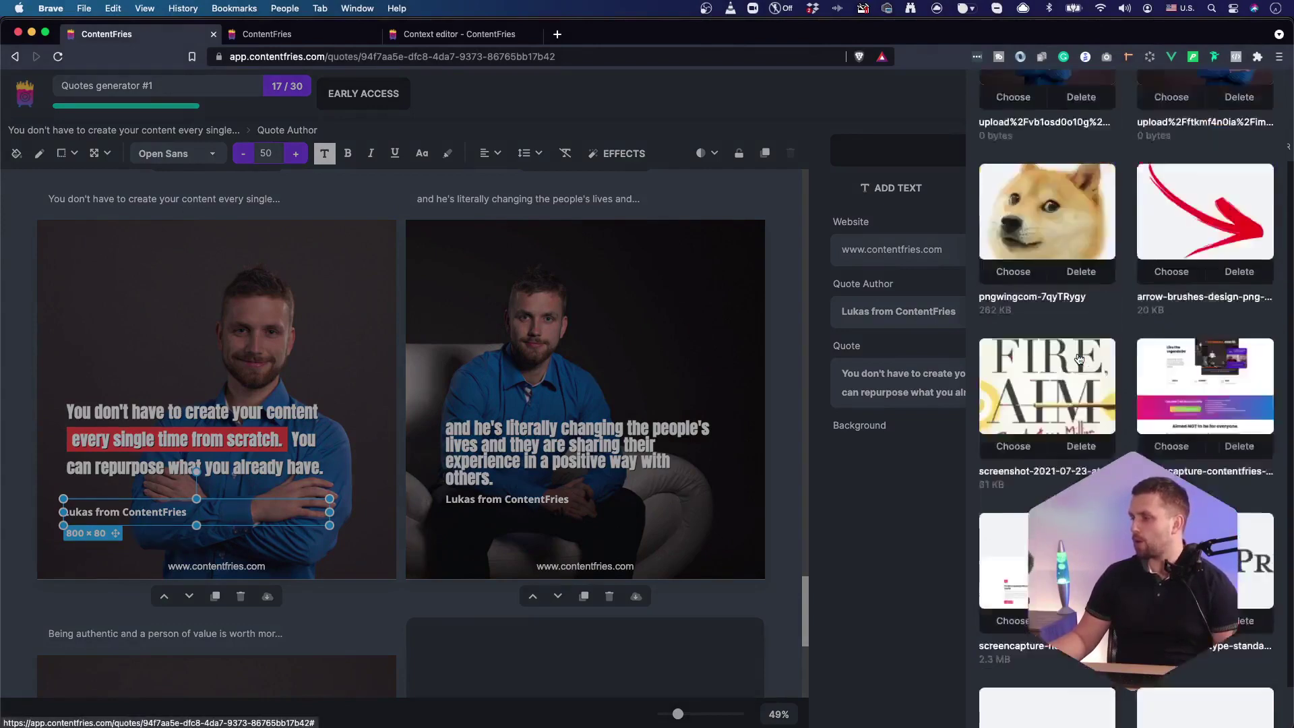
pyautogui.scroll(1, 1078, 358)
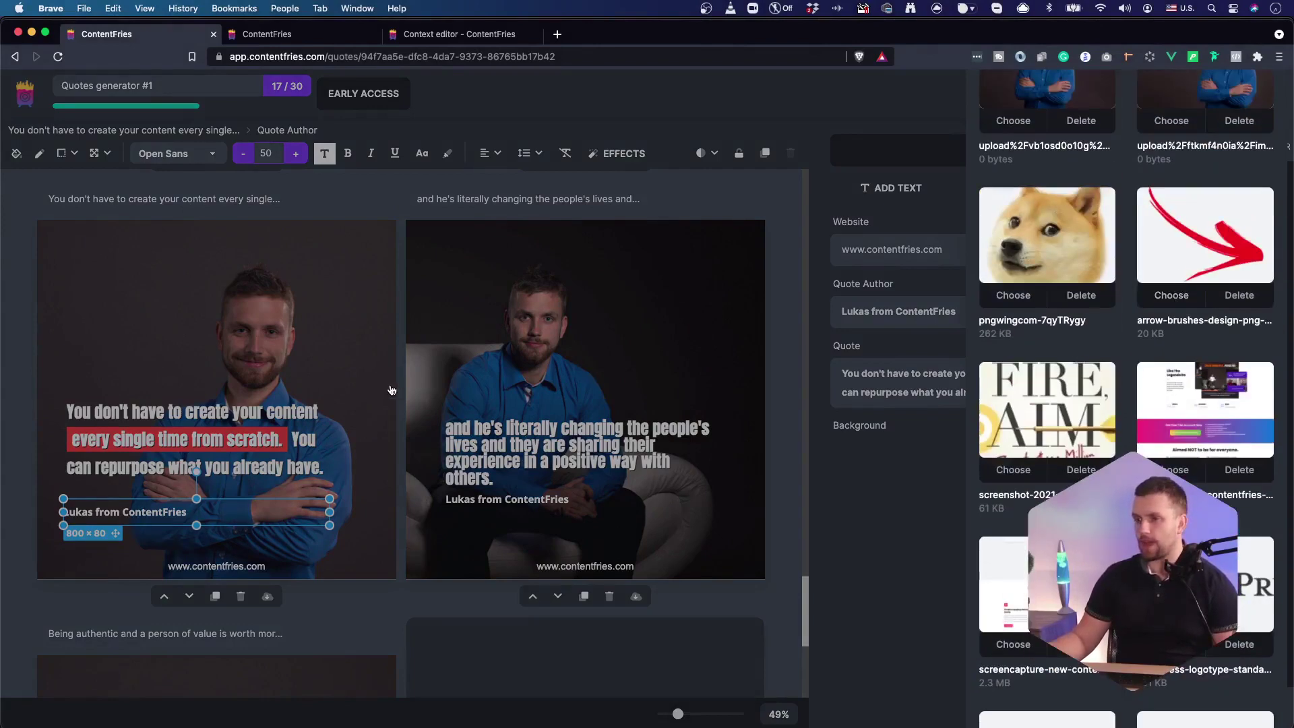
pyautogui.click(1166, 296)
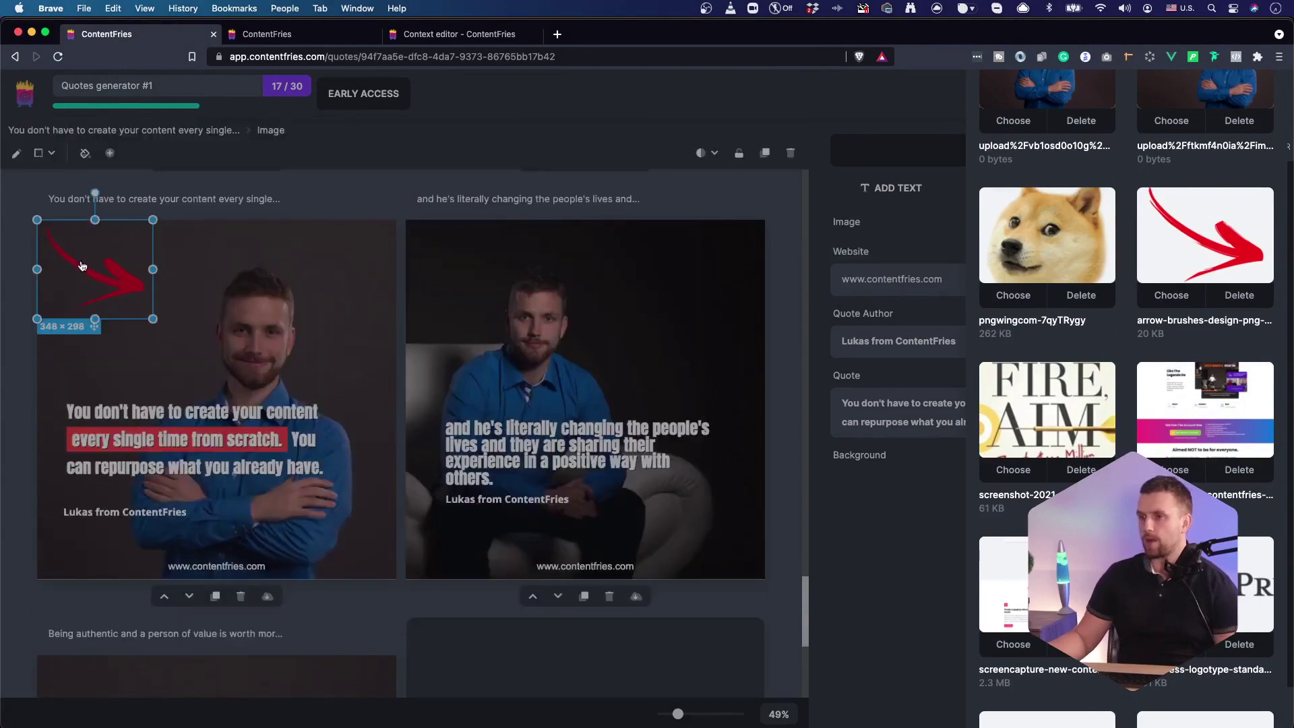
# Move the red arrow onto the photo and rotate it to point down-left toward the quote
pyautogui.click(242, 362)
pyautogui.click(104, 280)
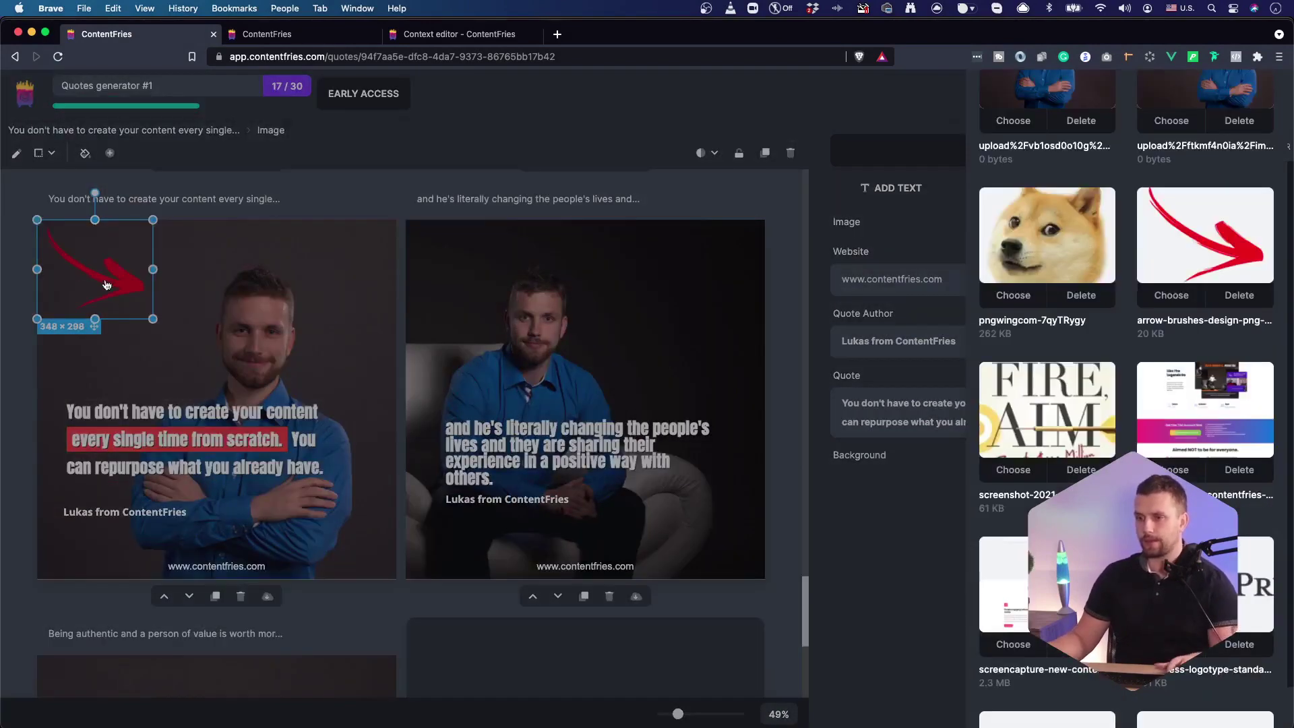
pyautogui.click(179, 280)
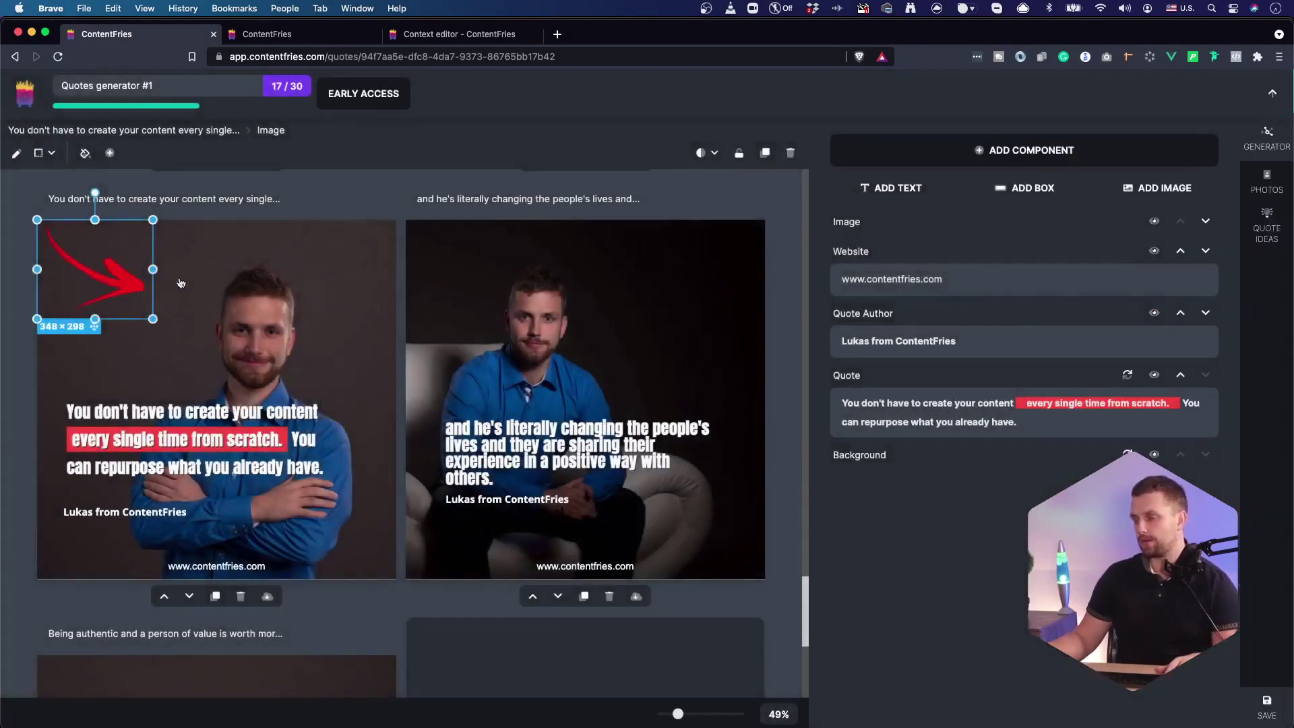
pyautogui.click(117, 278)
pyautogui.click(162, 317)
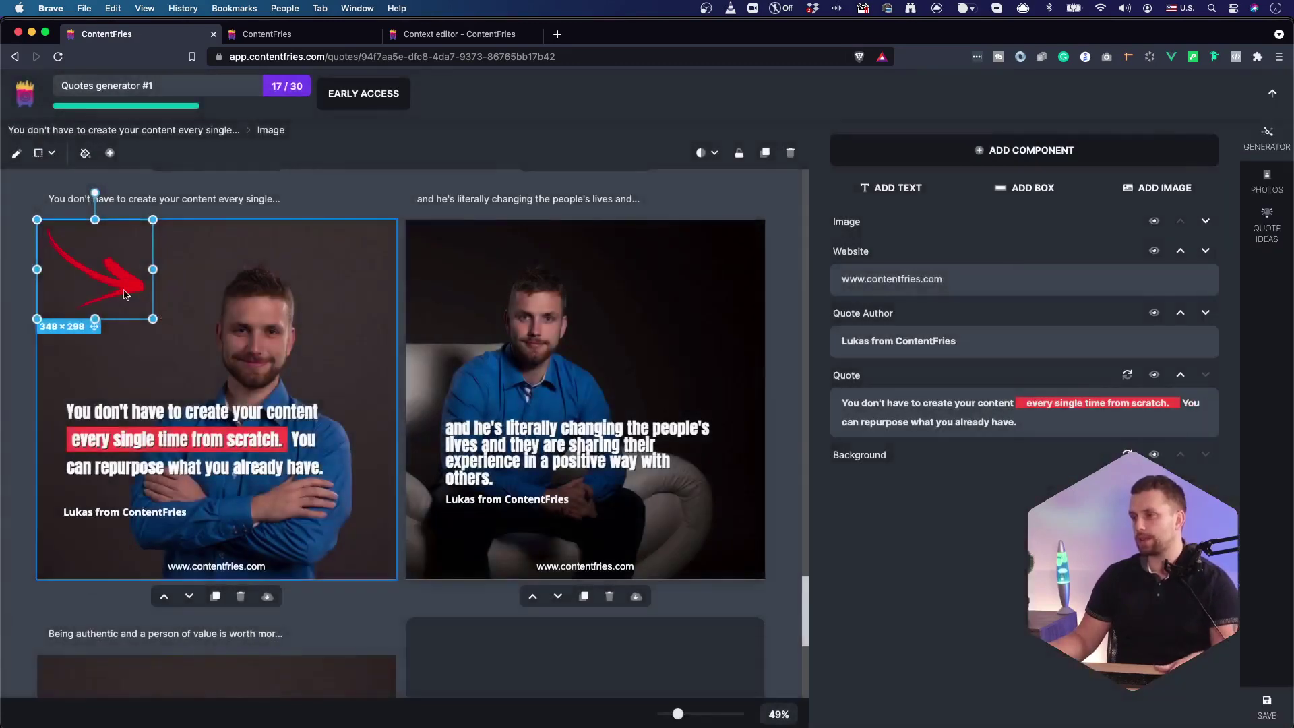
pyautogui.moveTo(112, 249); pyautogui.dragTo(162, 305)
pyautogui.moveTo(145, 249); pyautogui.dragTo(356, 392)
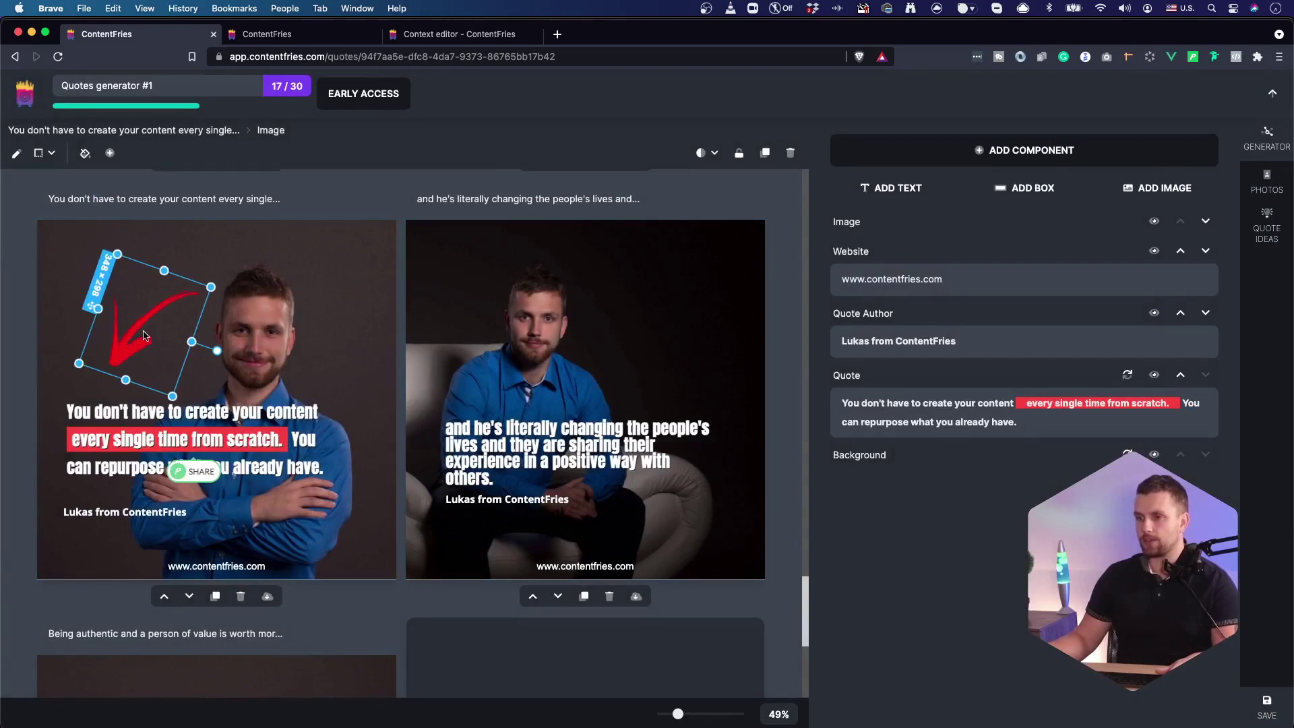
pyautogui.moveTo(140, 337); pyautogui.dragTo(121, 378)
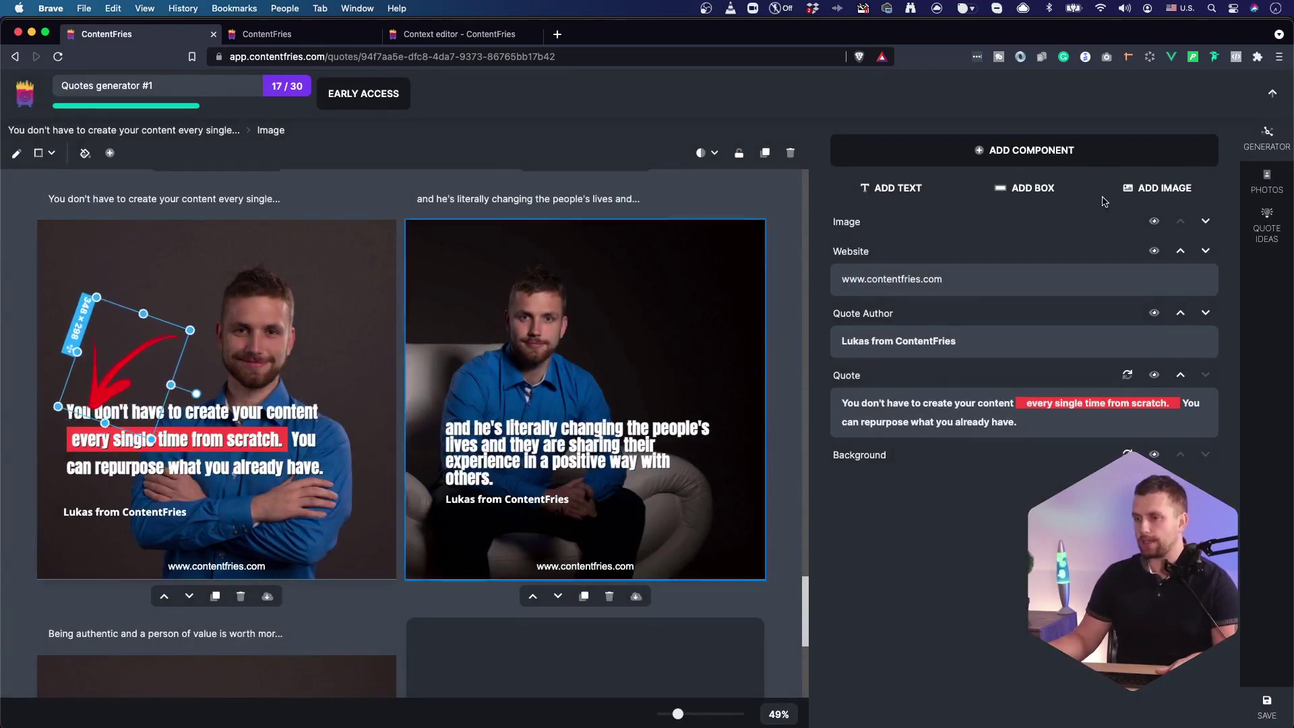
# Lower the arrow's layer order so it sits below the quote text
pyautogui.click(1206, 223)
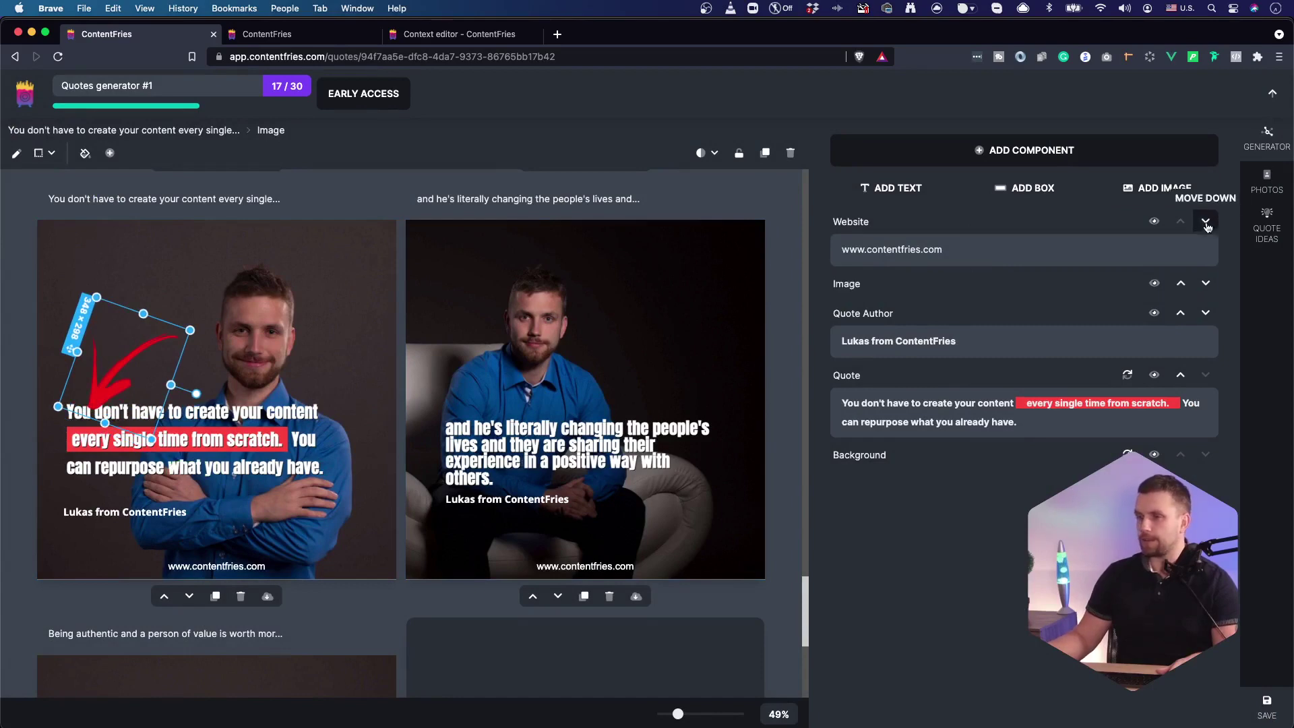
pyautogui.click(1207, 284)
pyautogui.click(1206, 345)
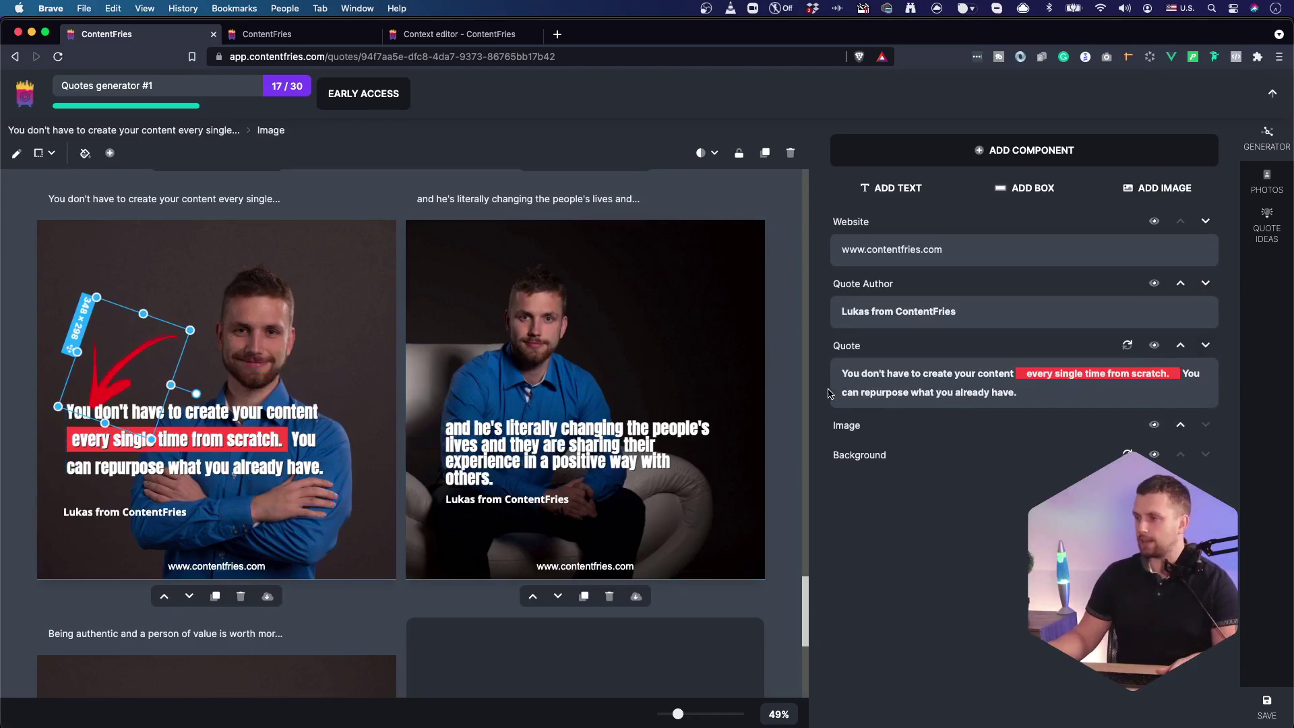
pyautogui.click(212, 278)
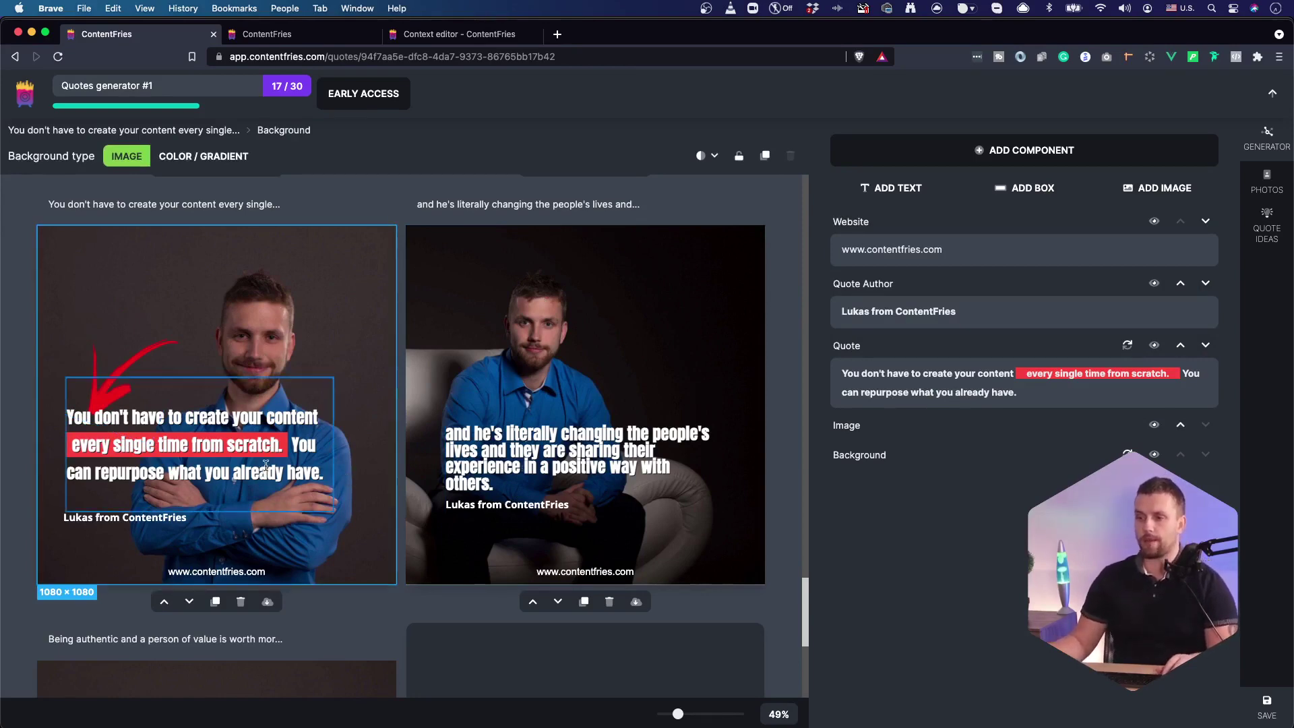
pyautogui.click(267, 601)
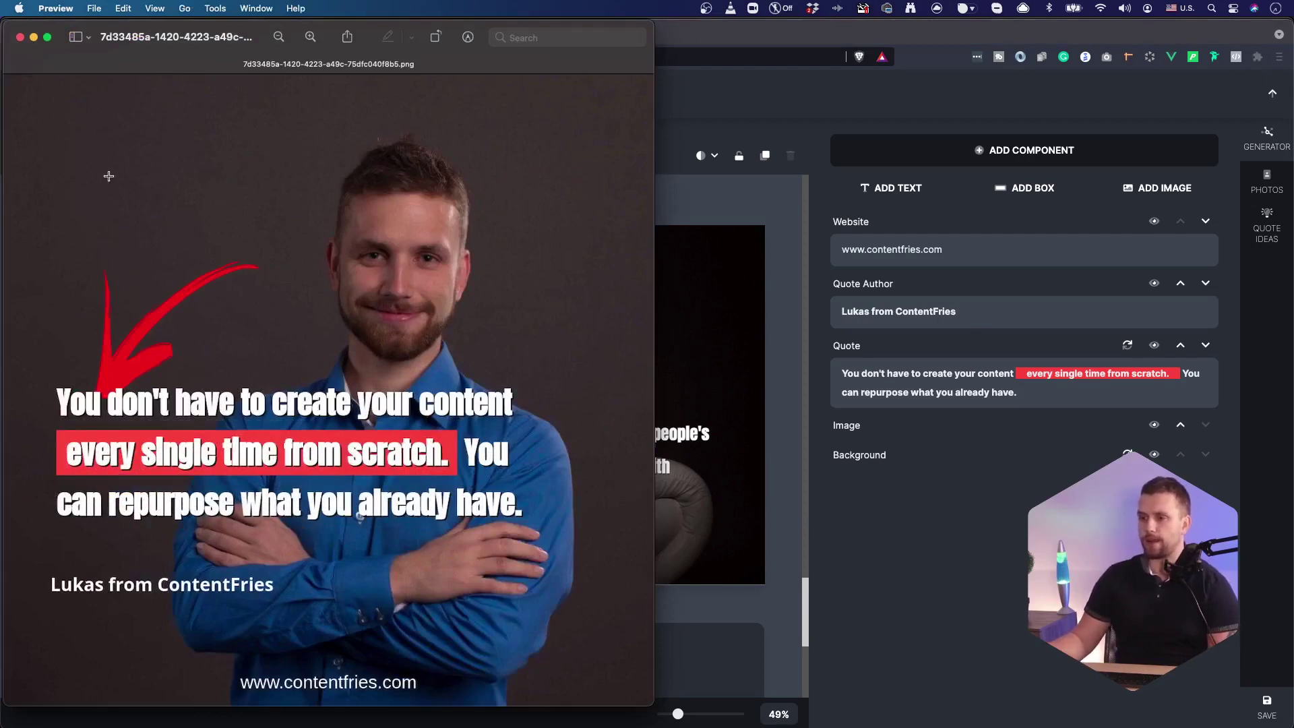
pyautogui.click(20, 37)
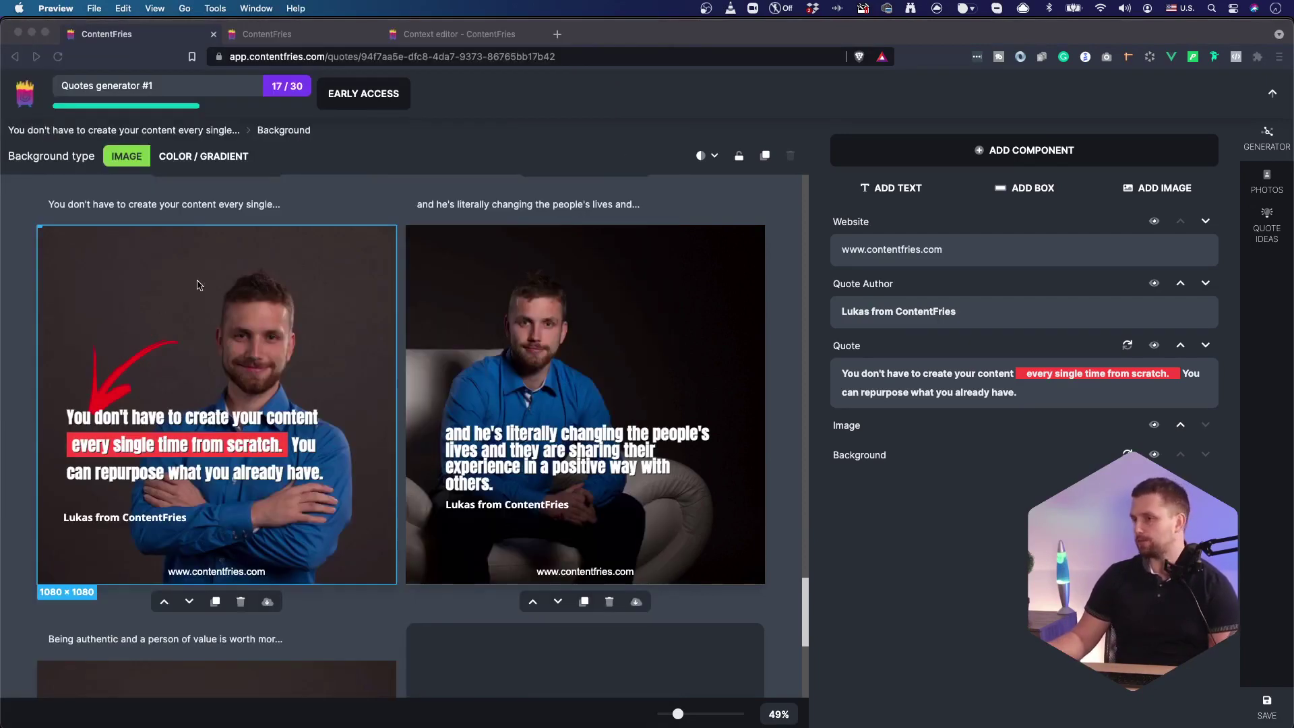
# Add a box shape to the design and give it a three-colour gradient fill
pyautogui.click(8, 349)
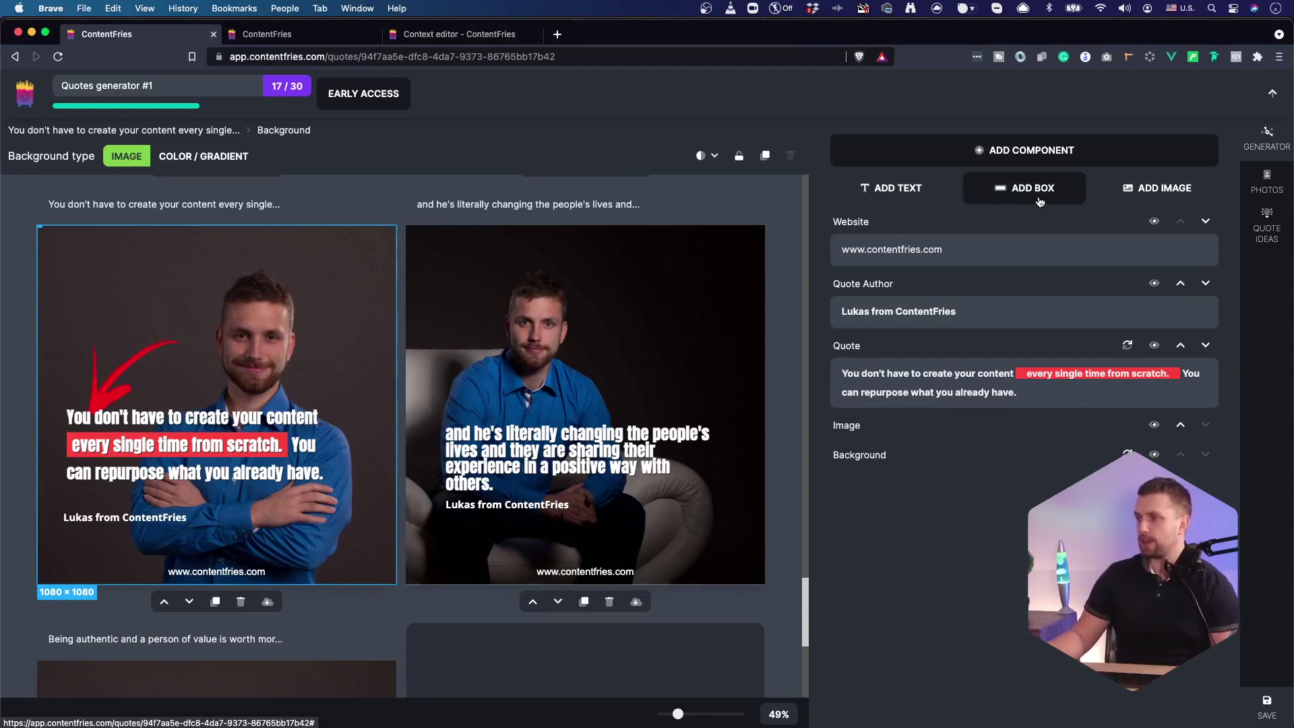
pyautogui.click(1040, 203)
pyautogui.click(134, 293)
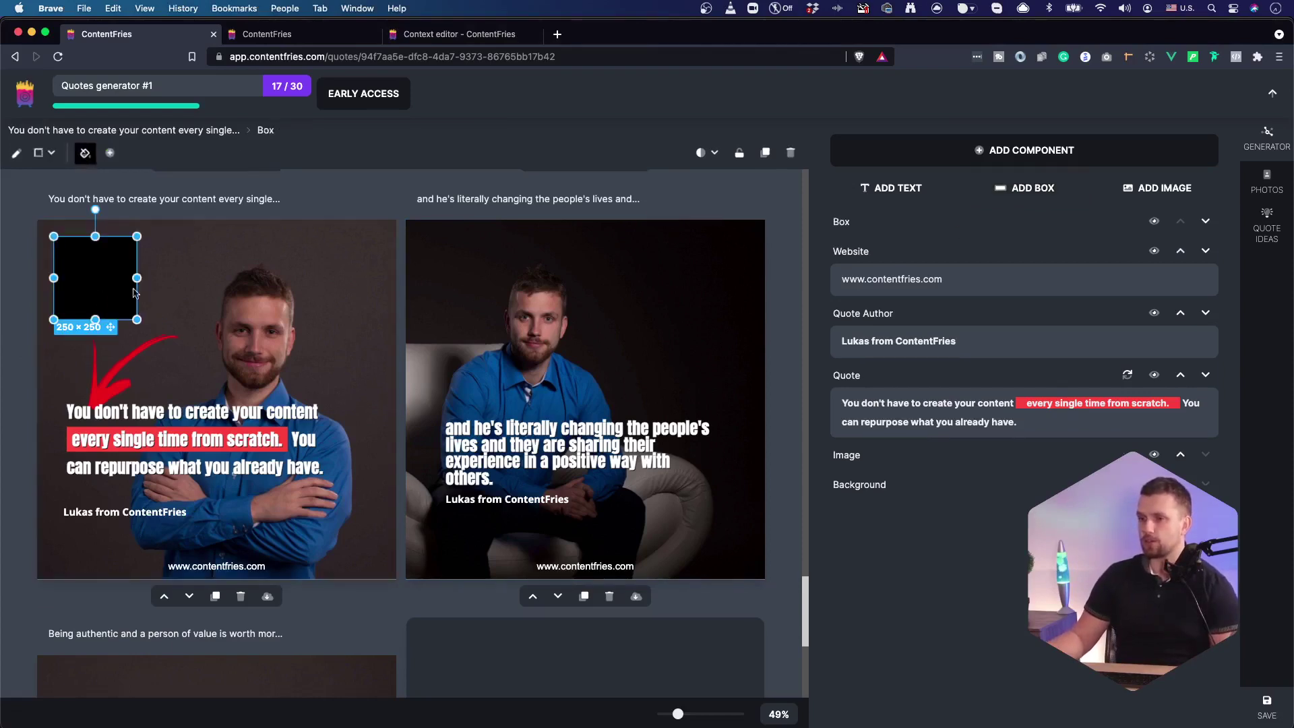
pyautogui.click(110, 153)
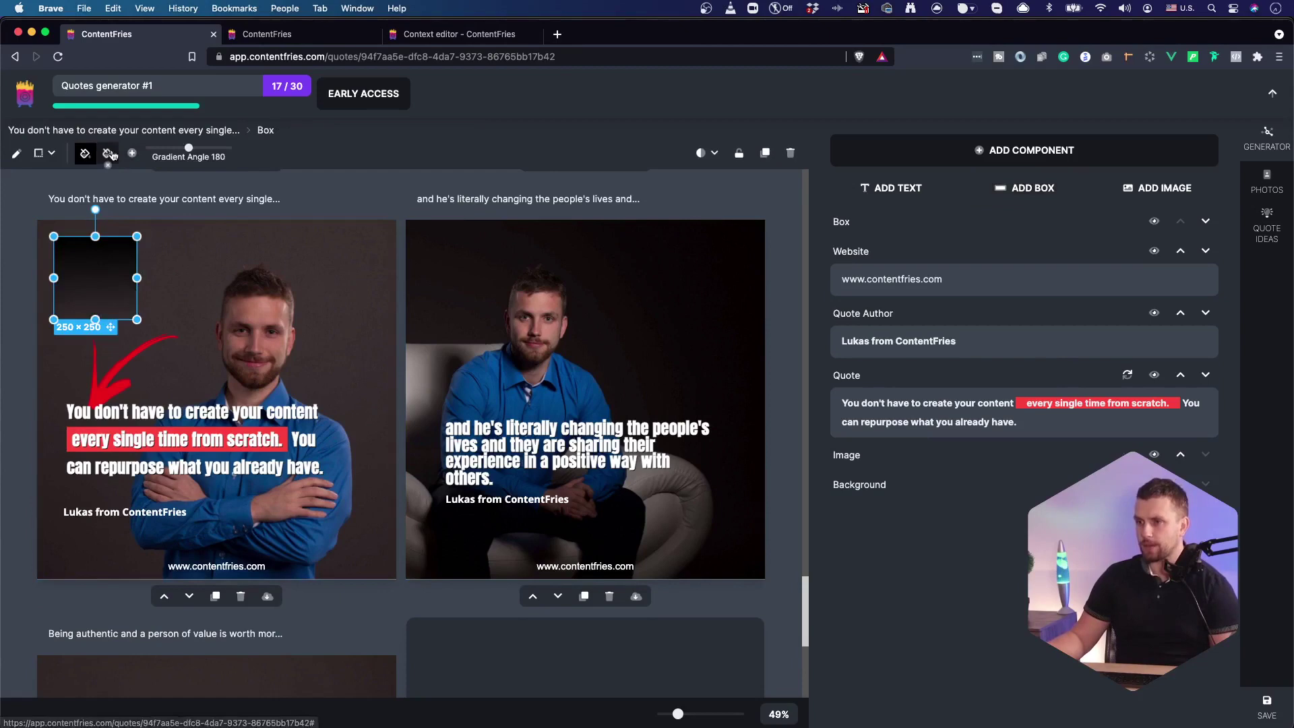
pyautogui.click(132, 153)
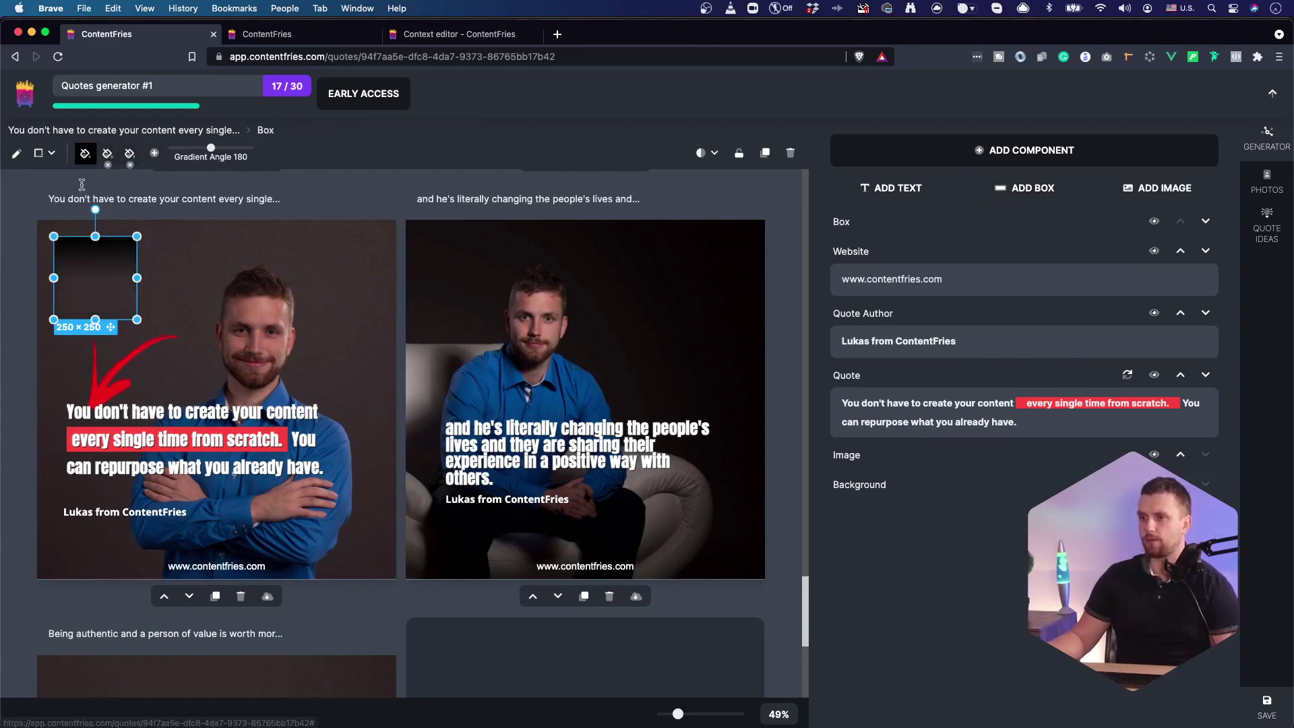
pyautogui.moveTo(107, 266); pyautogui.dragTo(168, 272)
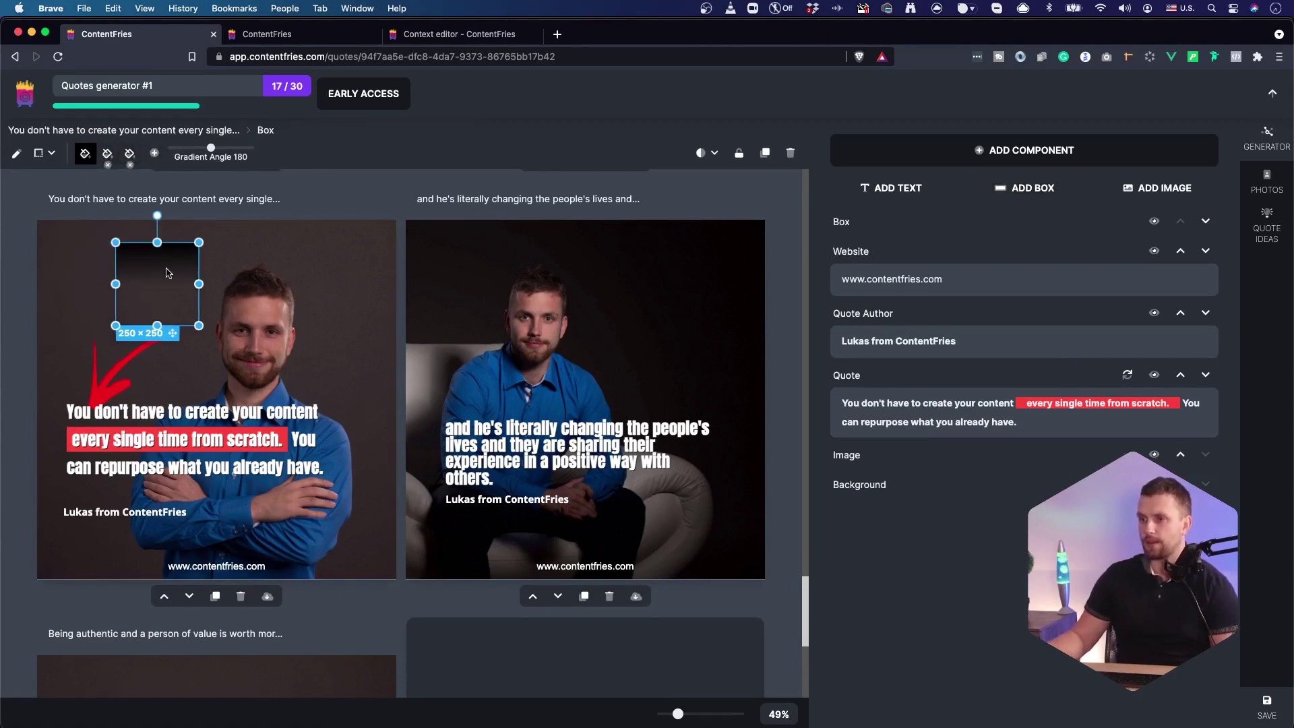
# Set the gradient colours to pink, purple and purple
pyautogui.click(86, 156)
pyautogui.click(105, 220)
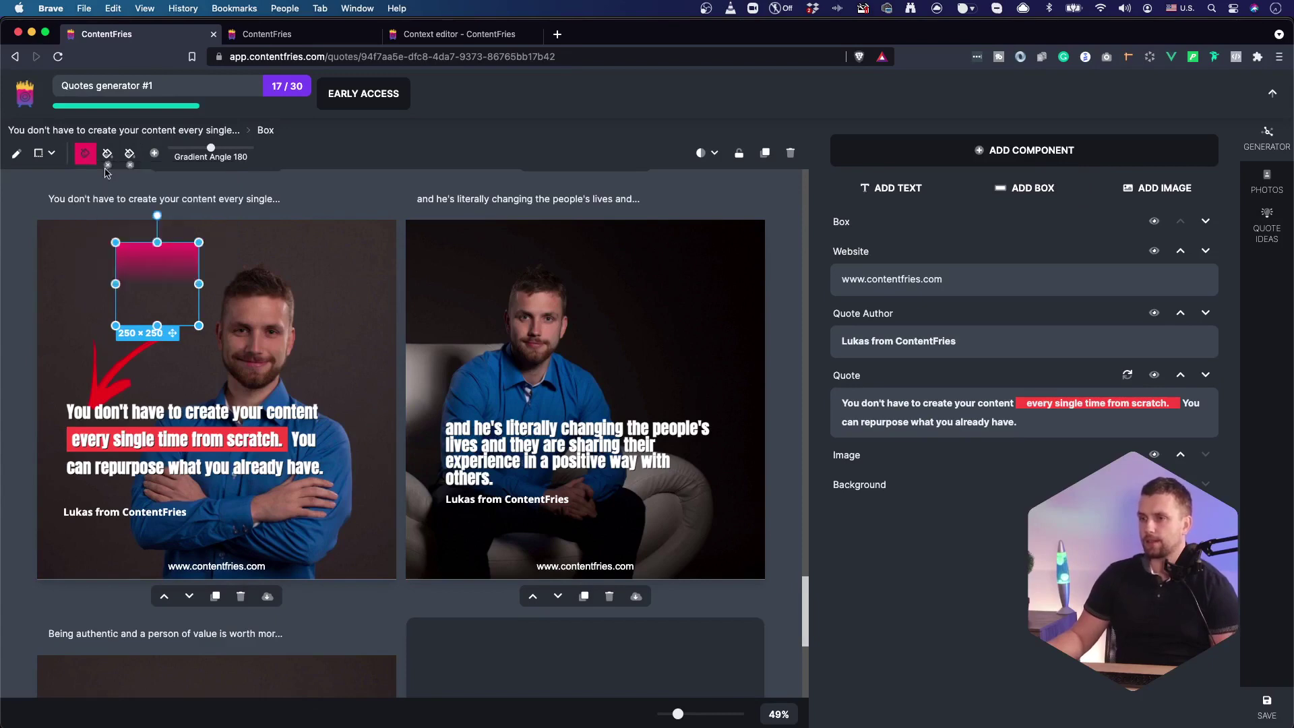
pyautogui.click(107, 153)
pyautogui.click(143, 210)
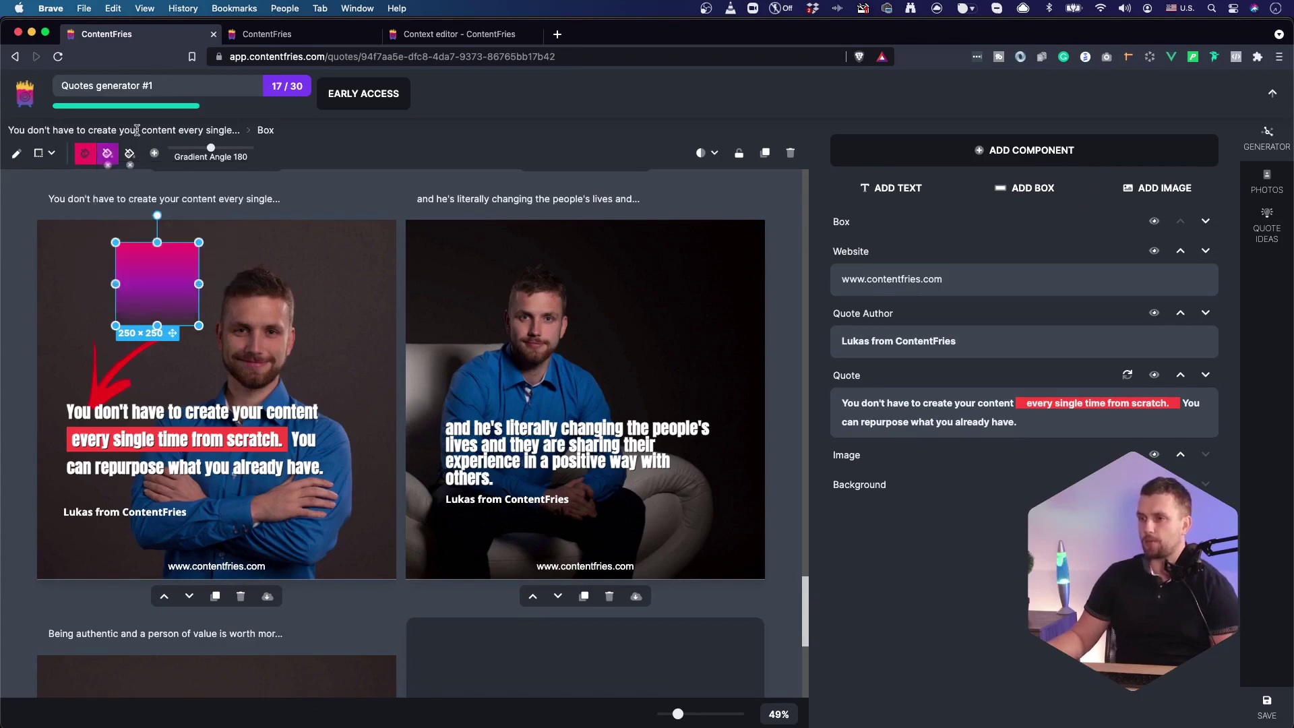
pyautogui.click(130, 154)
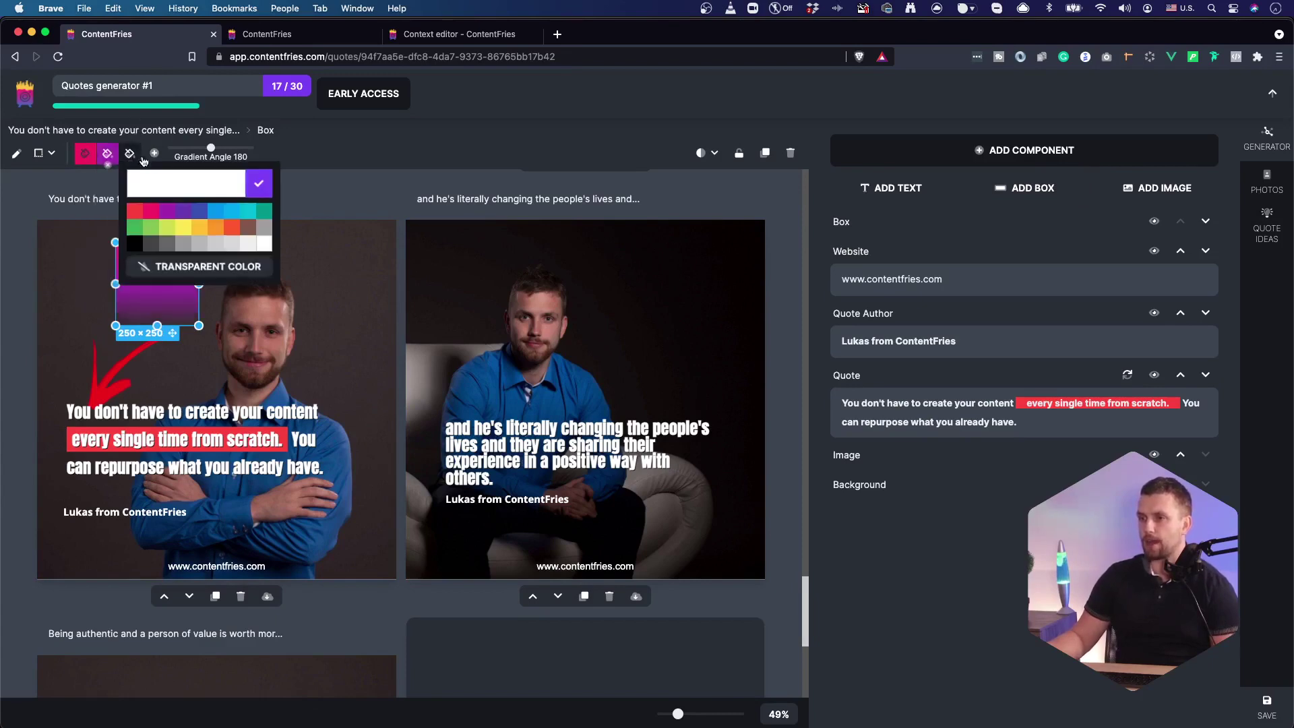
pyautogui.click(188, 215)
# Position the gradient box over the quote text, stretched to 855×306 and nearly level
pyautogui.moveTo(157, 215)
pyautogui.mouseDown()
pyautogui.moveTo(109, 235)
pyautogui.moveTo(100, 289)
pyautogui.moveTo(108, 242)
pyautogui.moveTo(151, 215)
pyautogui.mouseUp()
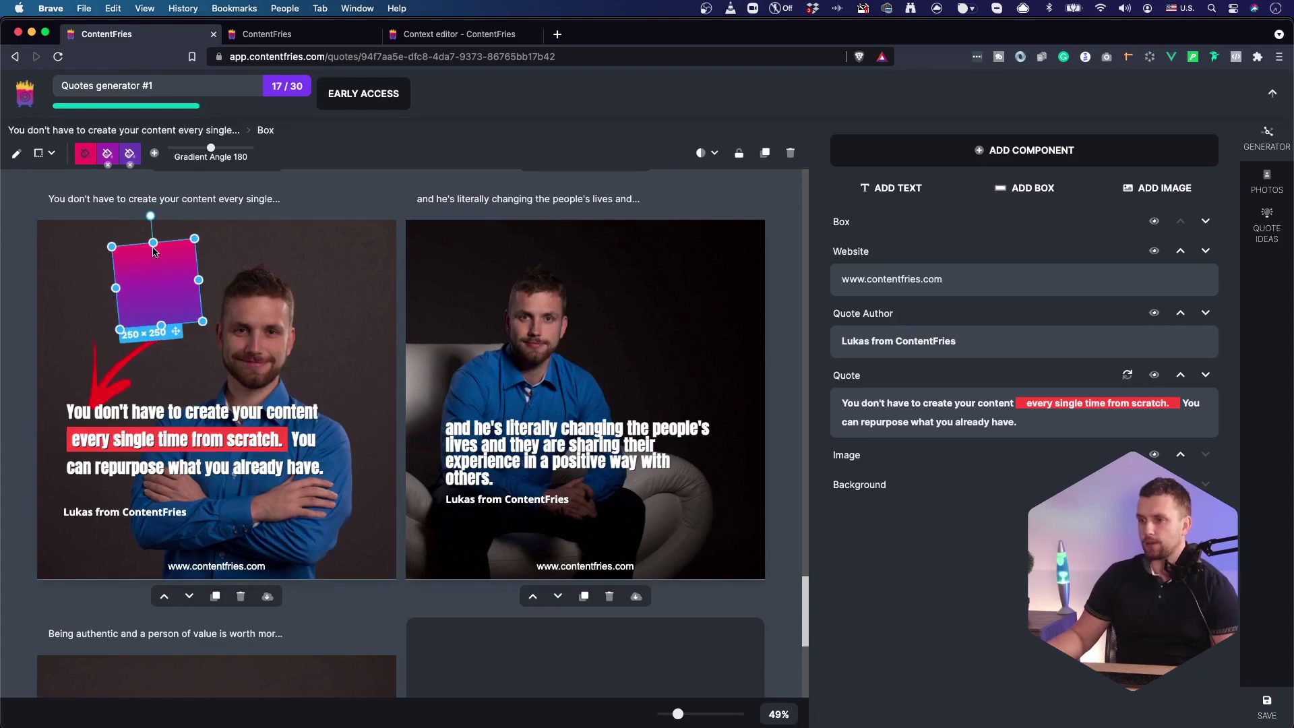
pyautogui.moveTo(155, 289); pyautogui.dragTo(95, 432)
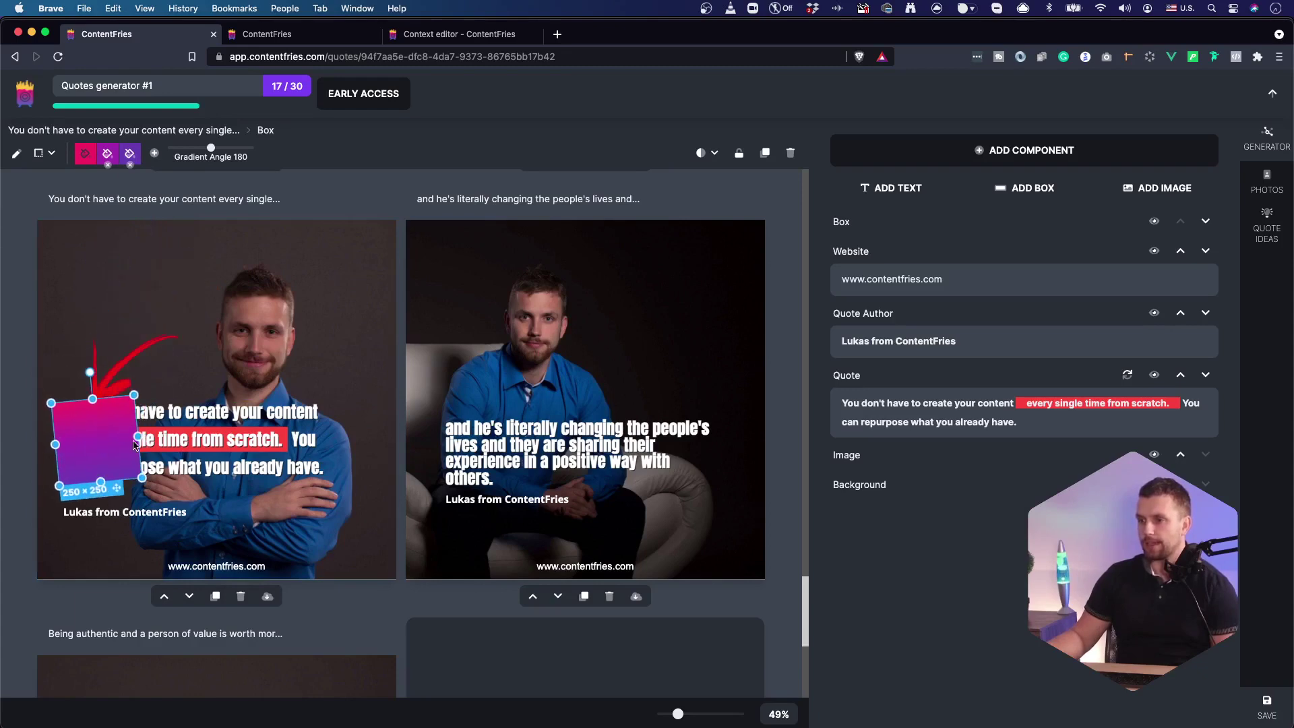
pyautogui.press('super+z')
pyautogui.press('super+shift+z')
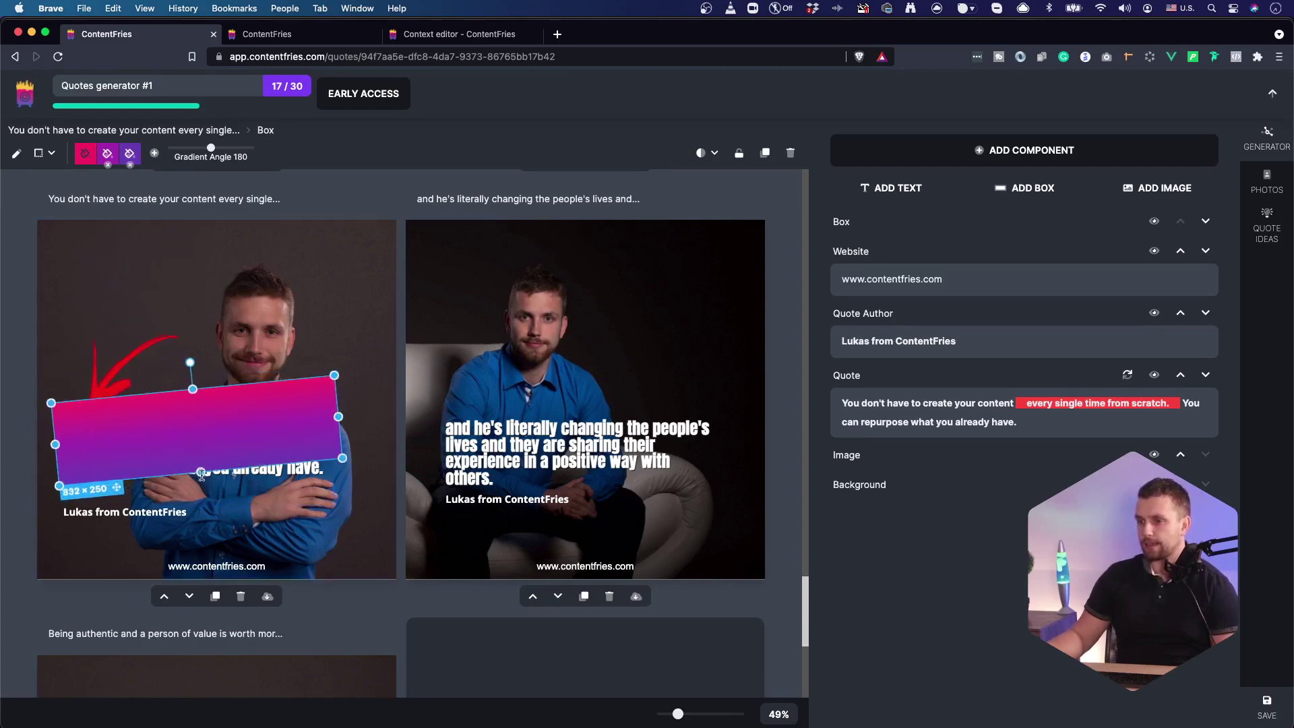
pyautogui.moveTo(201, 471); pyautogui.dragTo(202, 490)
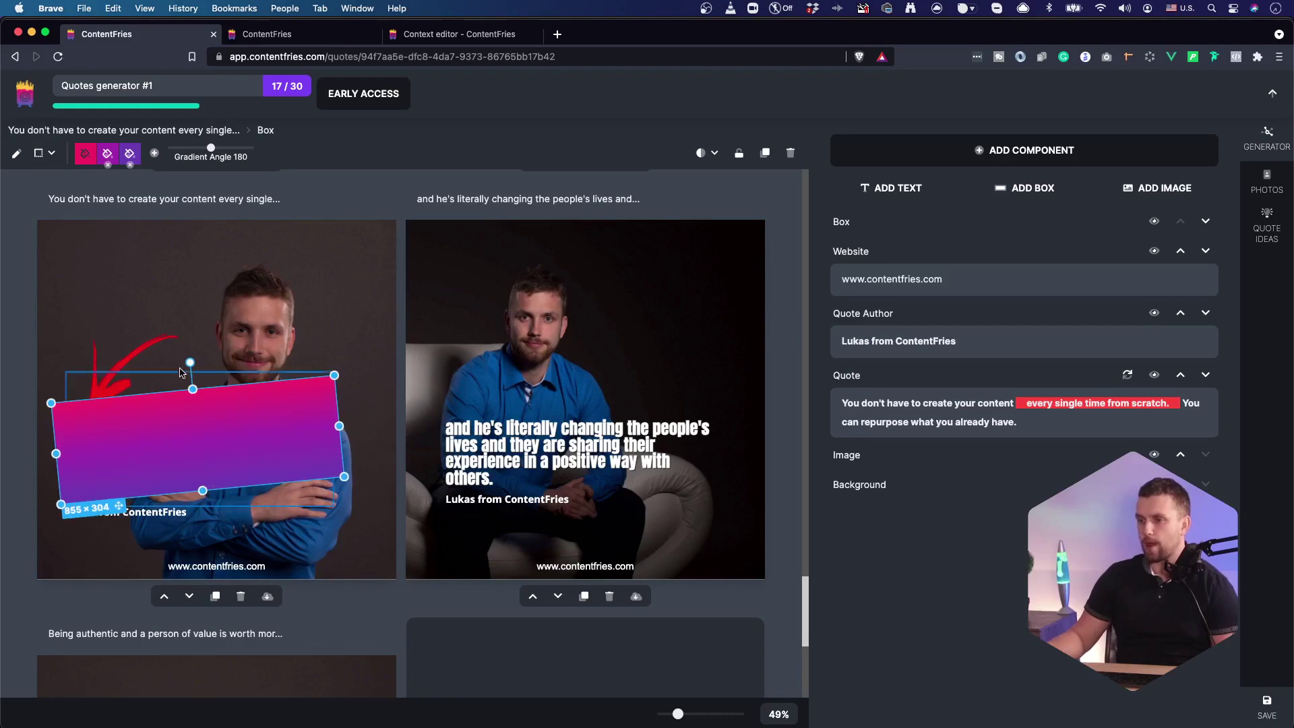
pyautogui.moveTo(187, 366); pyautogui.dragTo(196, 362)
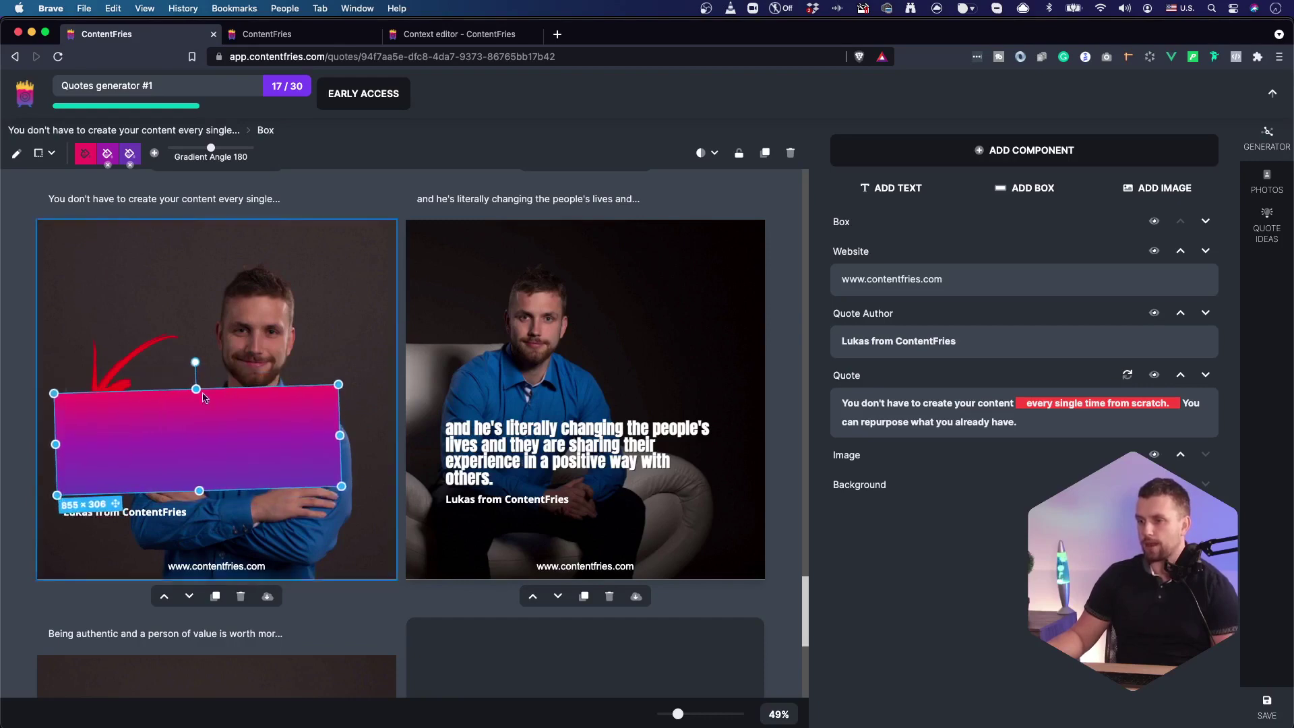
# Move the box down the layer stack until it sits beneath the quote text
pyautogui.click(1205, 221)
pyautogui.click(1205, 283)
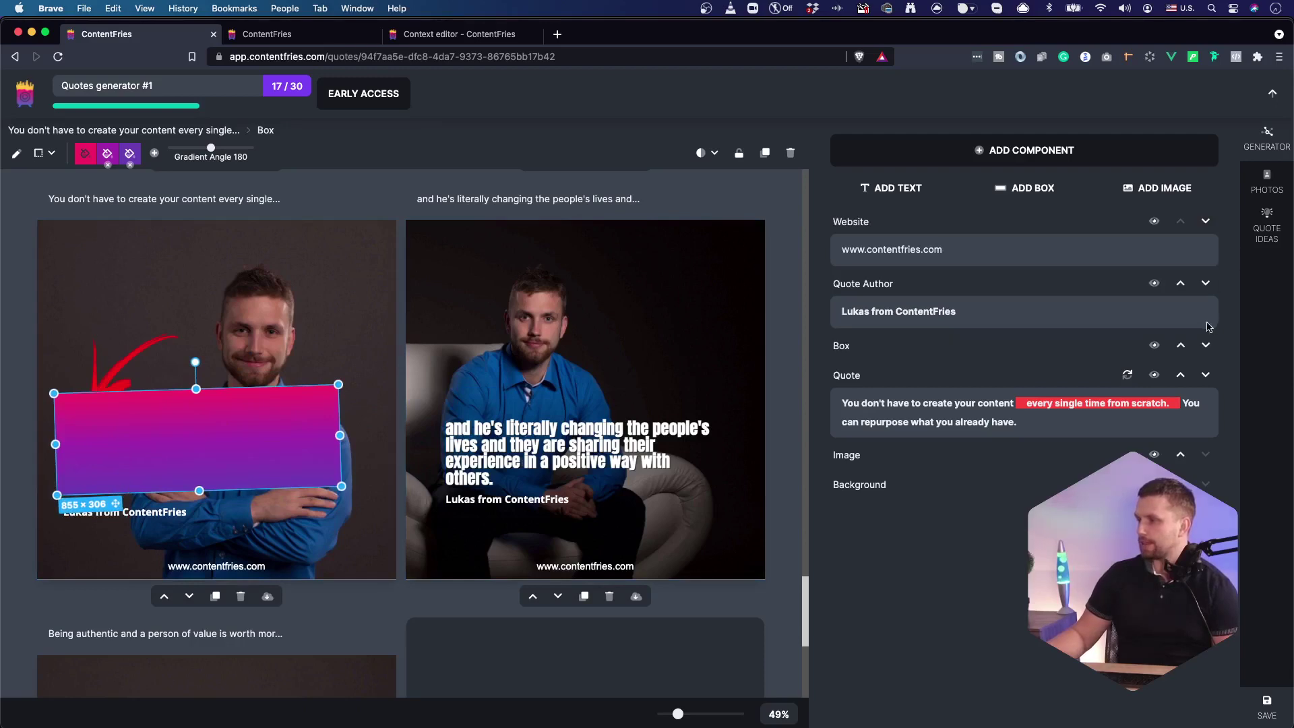
pyautogui.click(1206, 345)
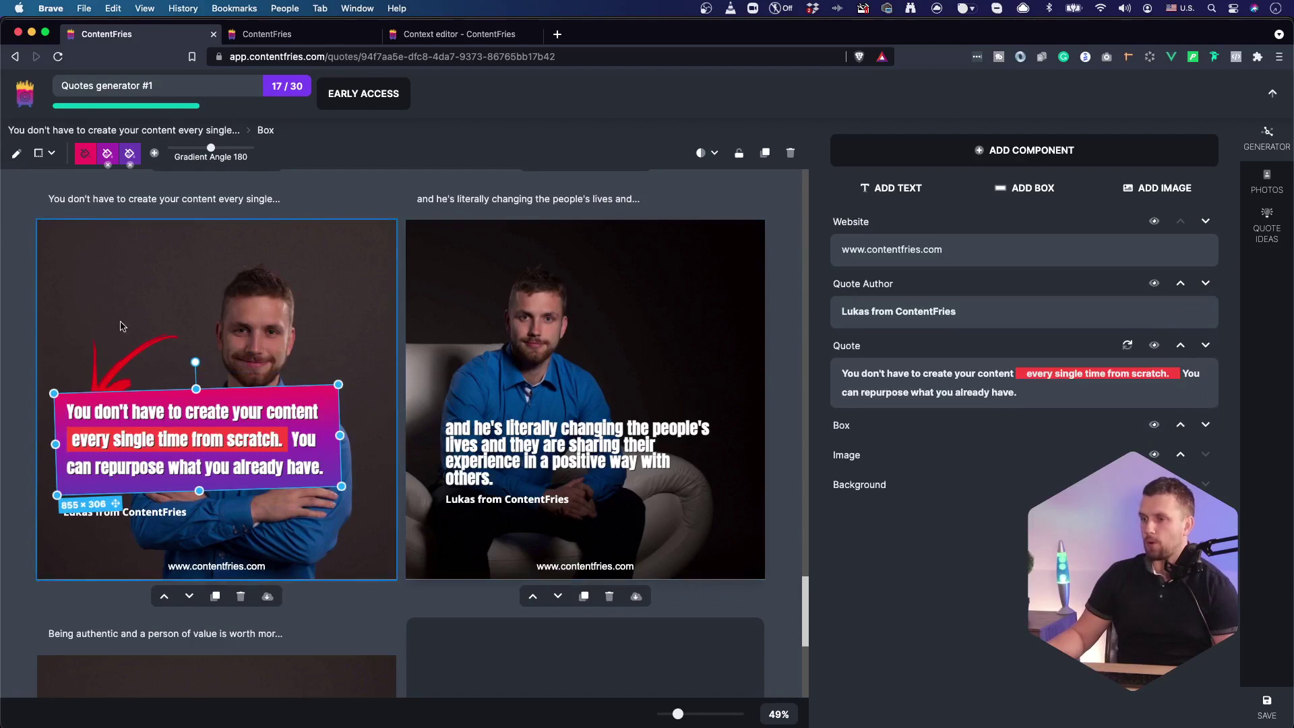
# Bring the red arrow above the box and reposition it toward the quote
pyautogui.click(130, 357)
pyautogui.moveTo(130, 357); pyautogui.dragTo(133, 356)
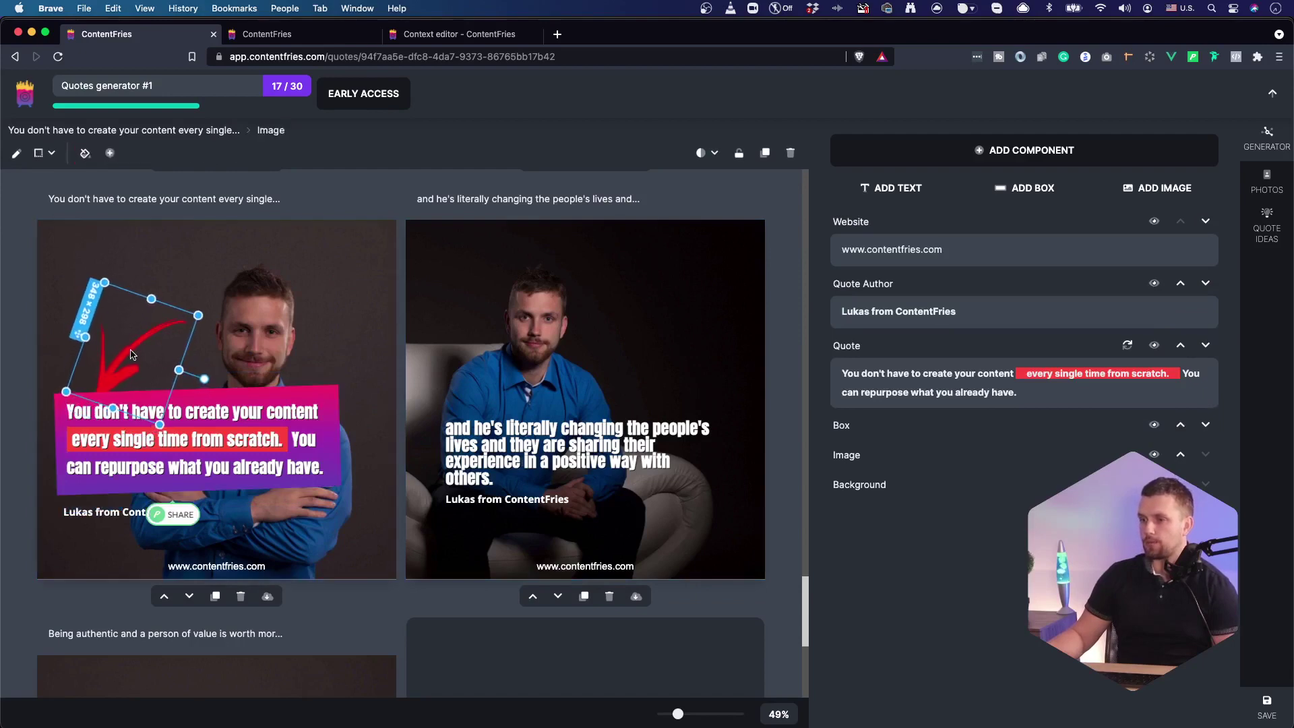
pyautogui.click(1180, 454)
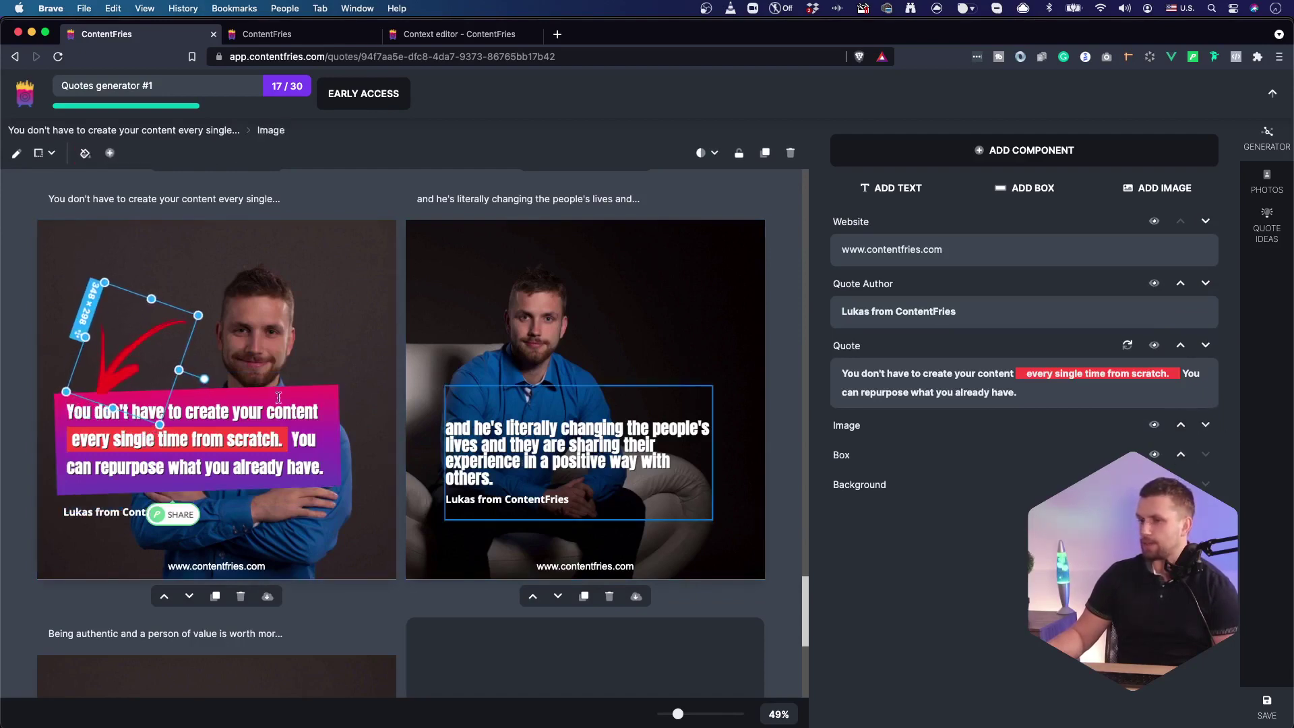
pyautogui.moveTo(121, 364)
pyautogui.mouseDown()
pyautogui.moveTo(236, 369)
pyautogui.moveTo(318, 472)
pyautogui.moveTo(317, 407)
pyautogui.moveTo(104, 368)
pyautogui.mouseUp()
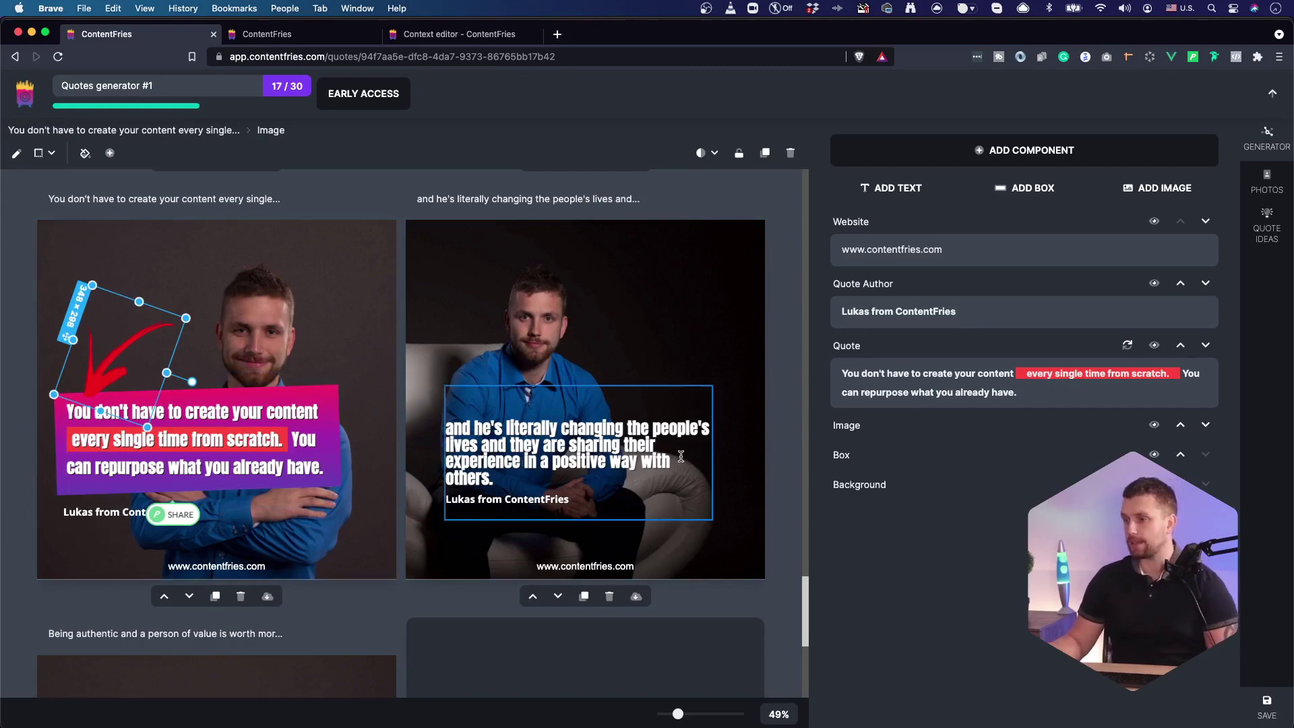
# Nudge the quote text slightly down-left on the gradient box, then deselect everything
pyautogui.scroll(-2, 769, 447)
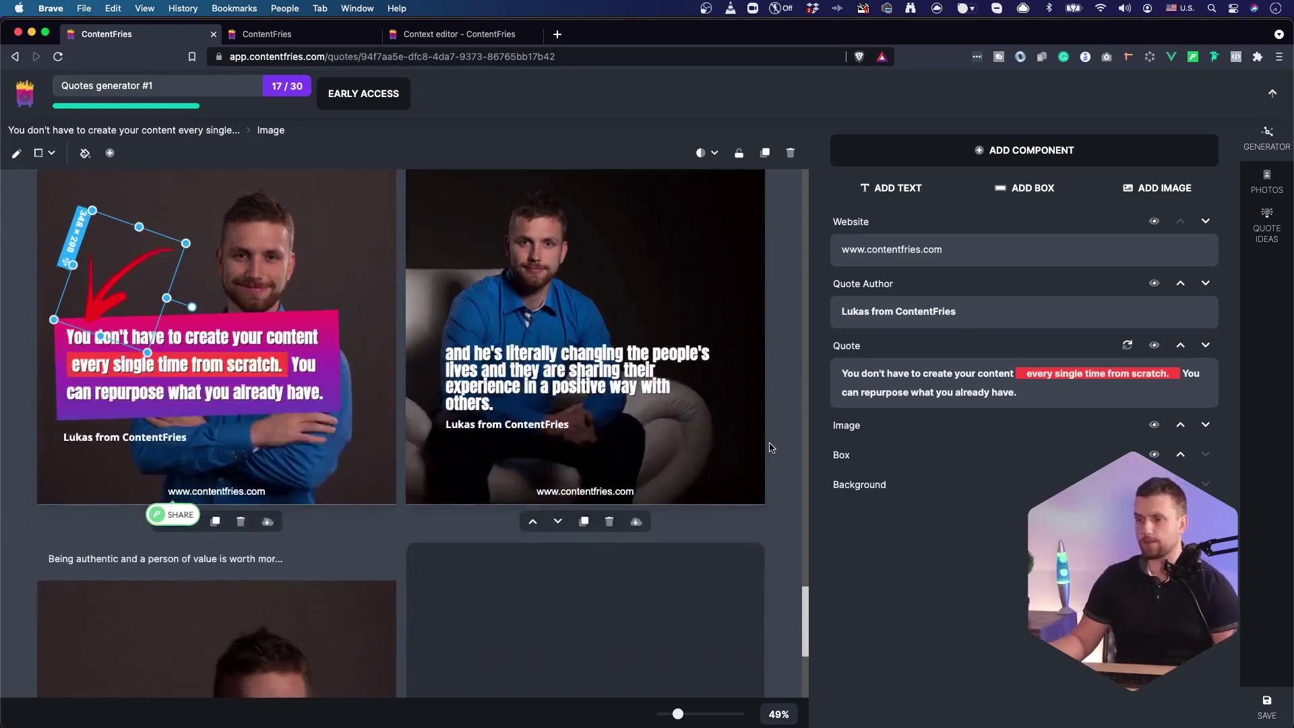
pyautogui.click(333, 400)
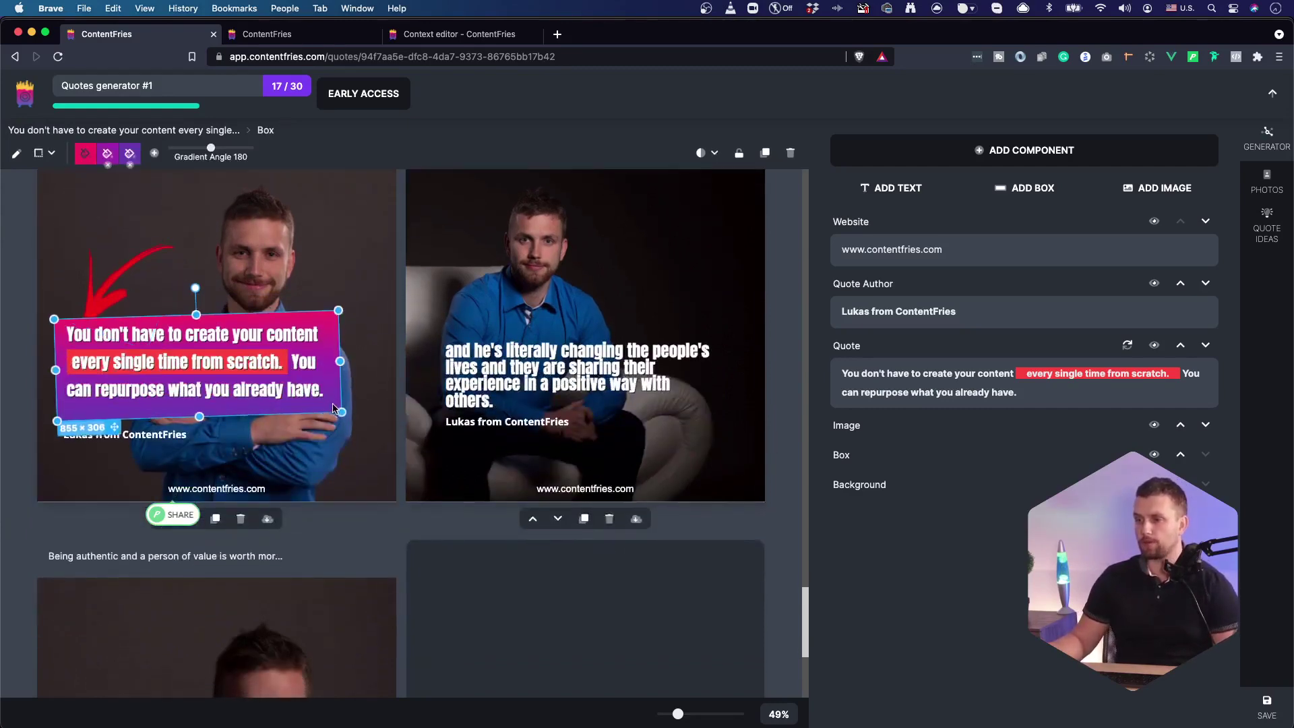
pyautogui.click(247, 378)
pyautogui.moveTo(188, 362); pyautogui.dragTo(194, 391)
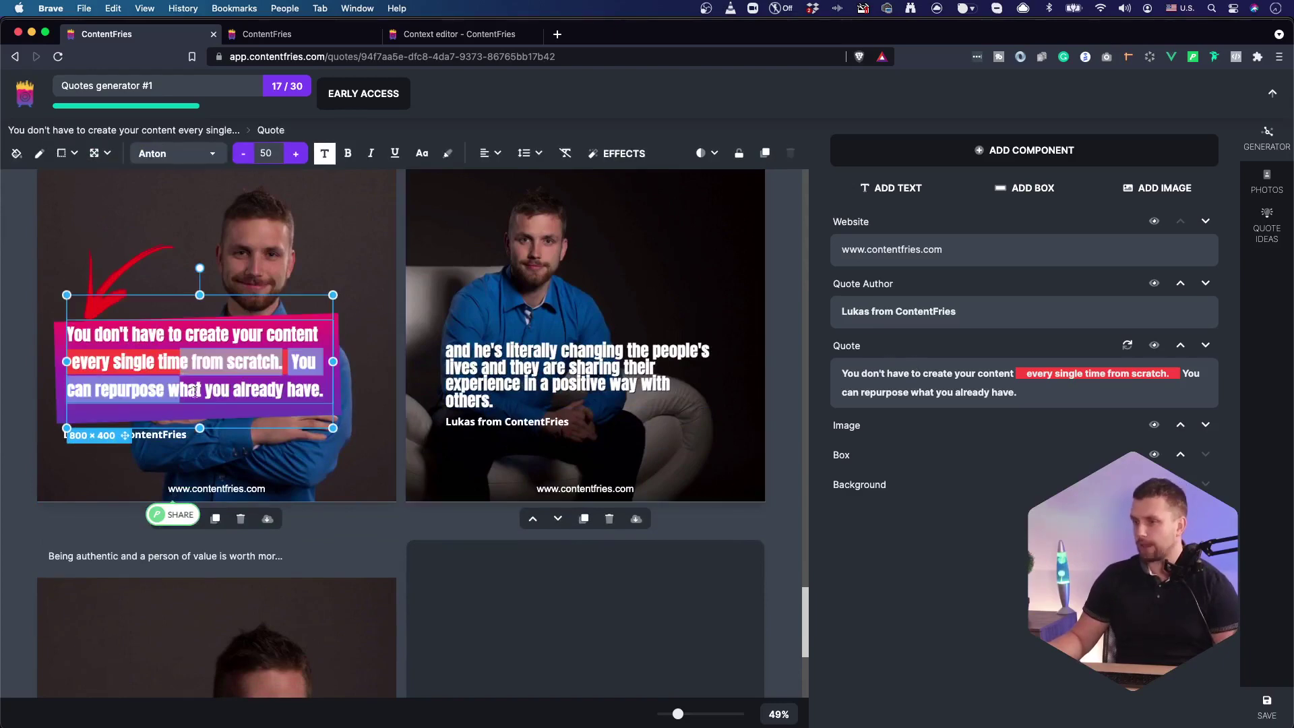
pyautogui.moveTo(126, 437); pyautogui.dragTo(125, 444)
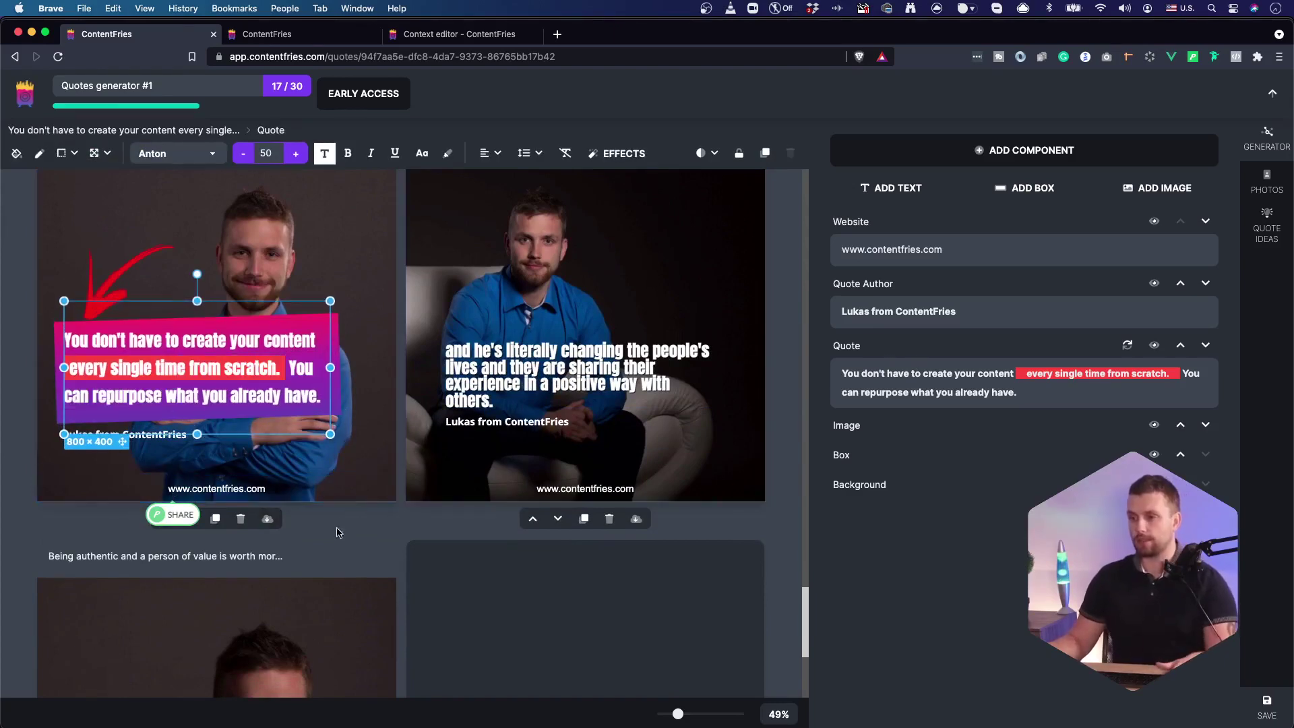
pyautogui.click(106, 291)
pyautogui.click(341, 448)
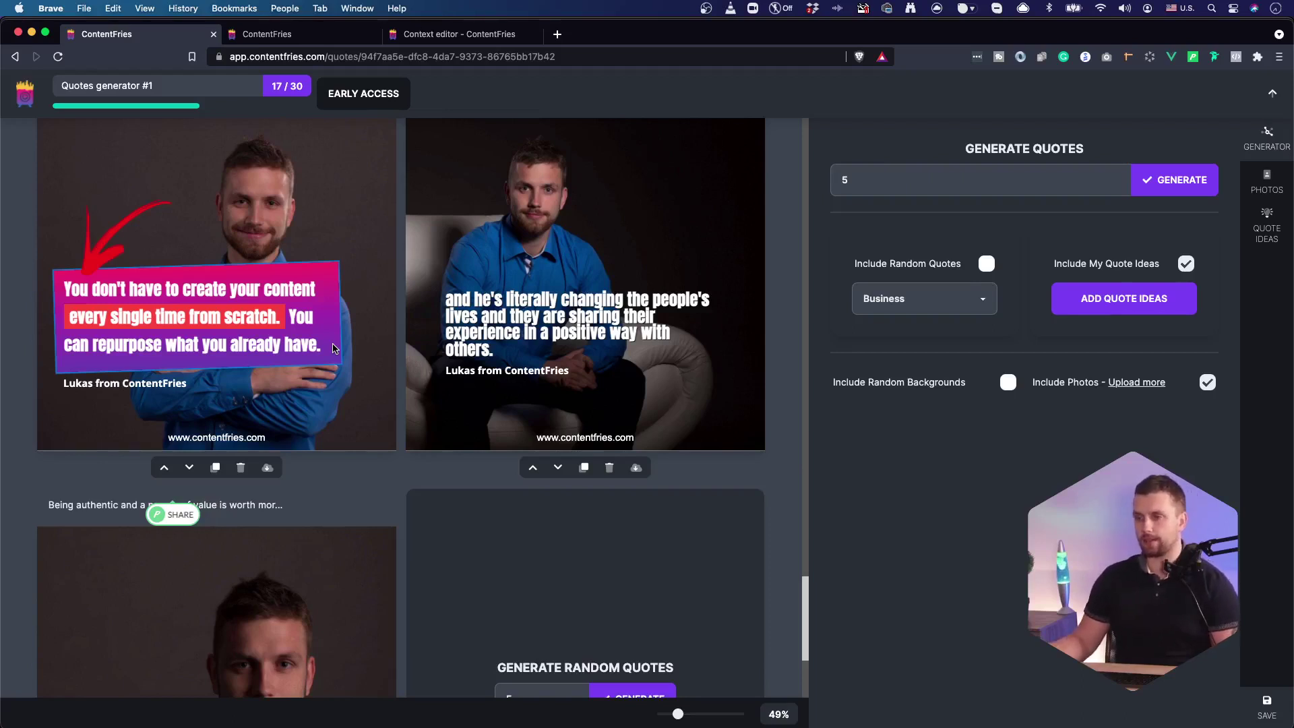
pyautogui.scroll(3, 332, 348)
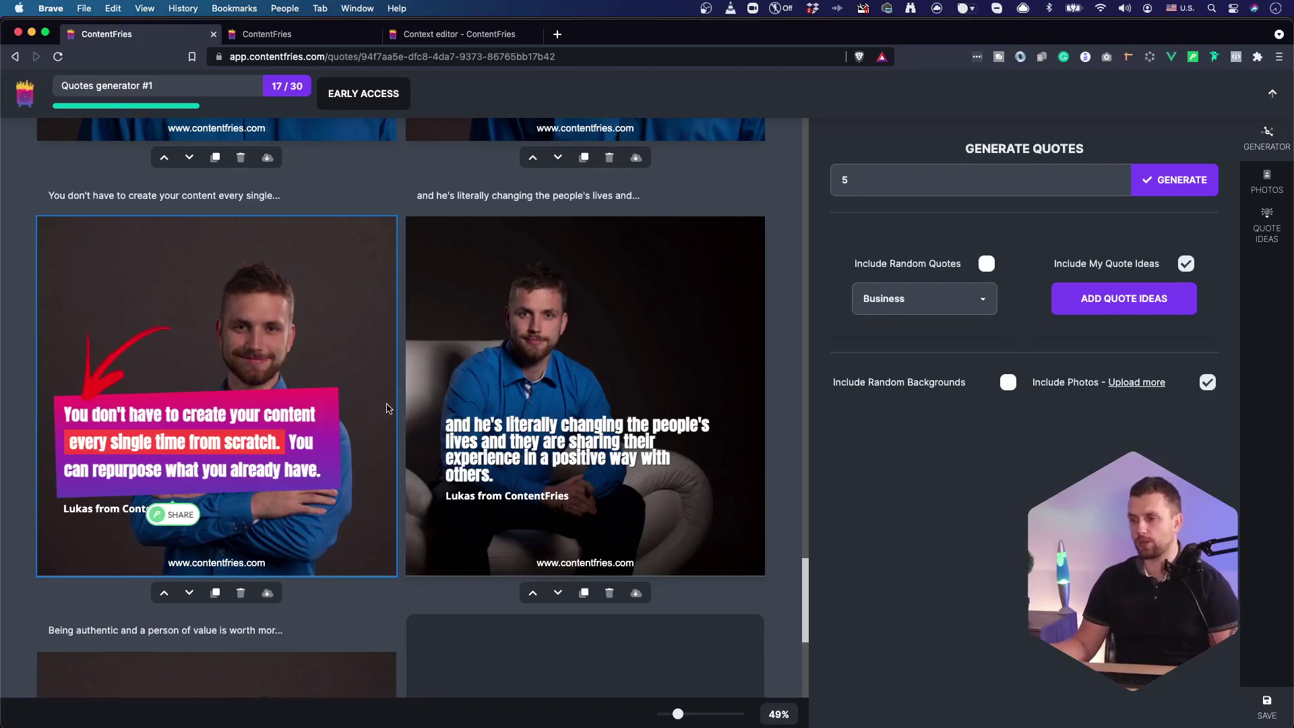
pyautogui.scroll(1, 386, 408)
pyautogui.scroll(-4, 382, 415)
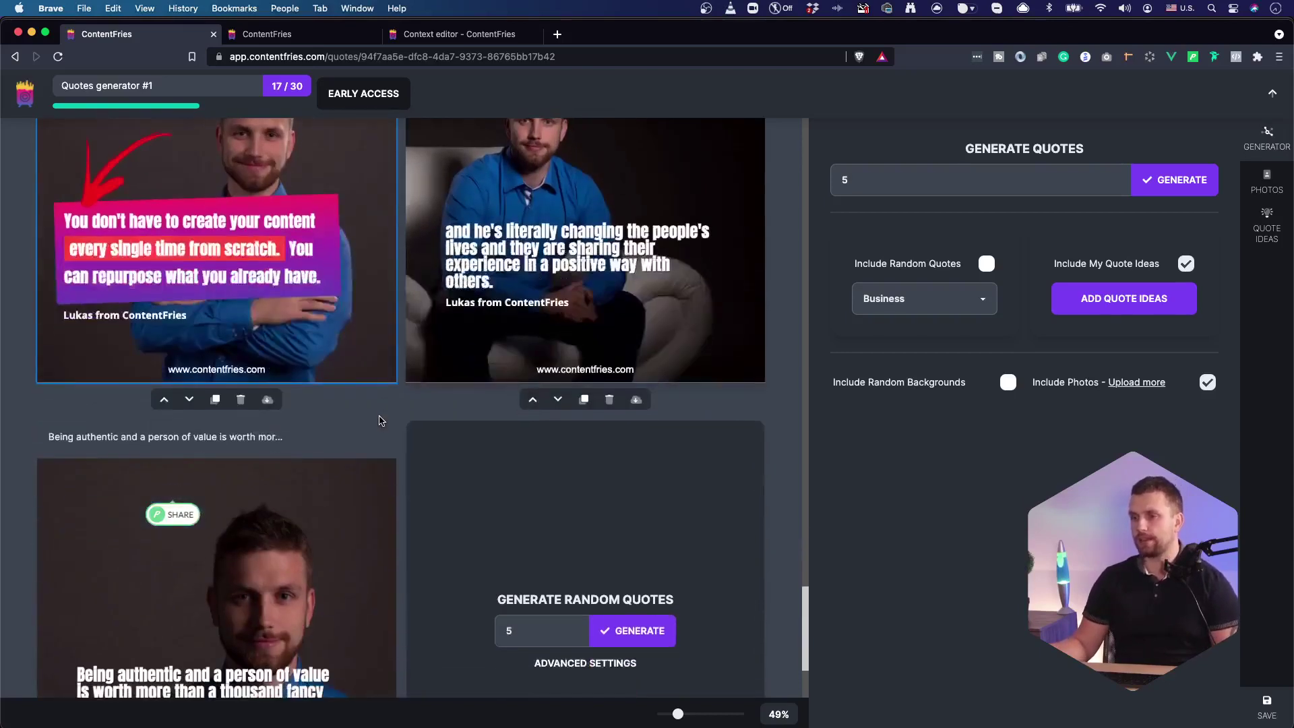
pyautogui.scroll(3, 382, 420)
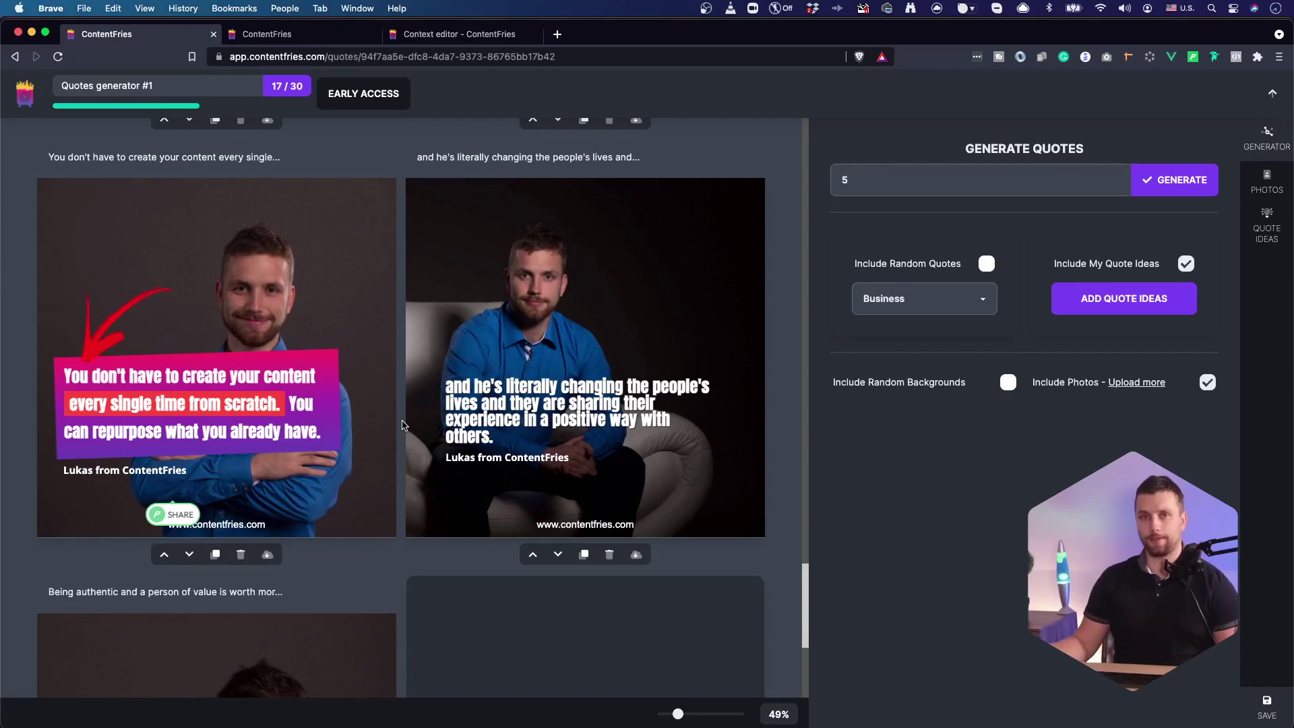
pyautogui.scroll(-1, 403, 424)
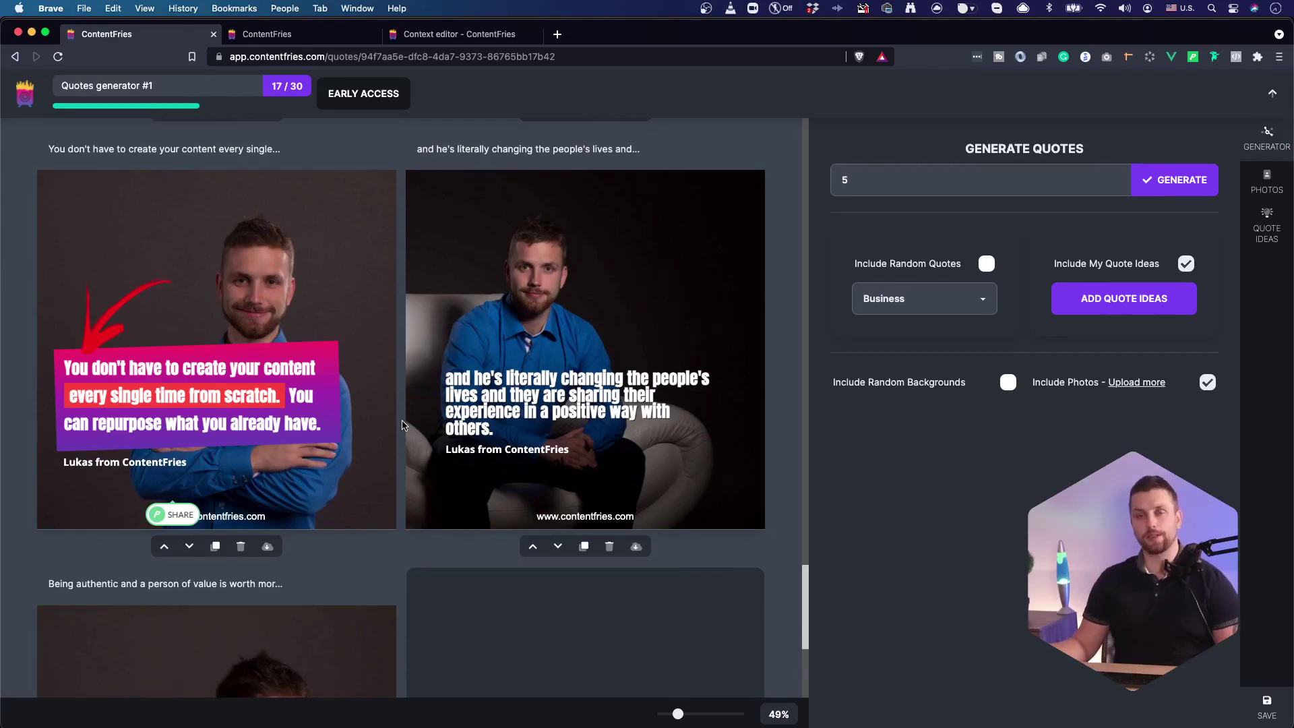